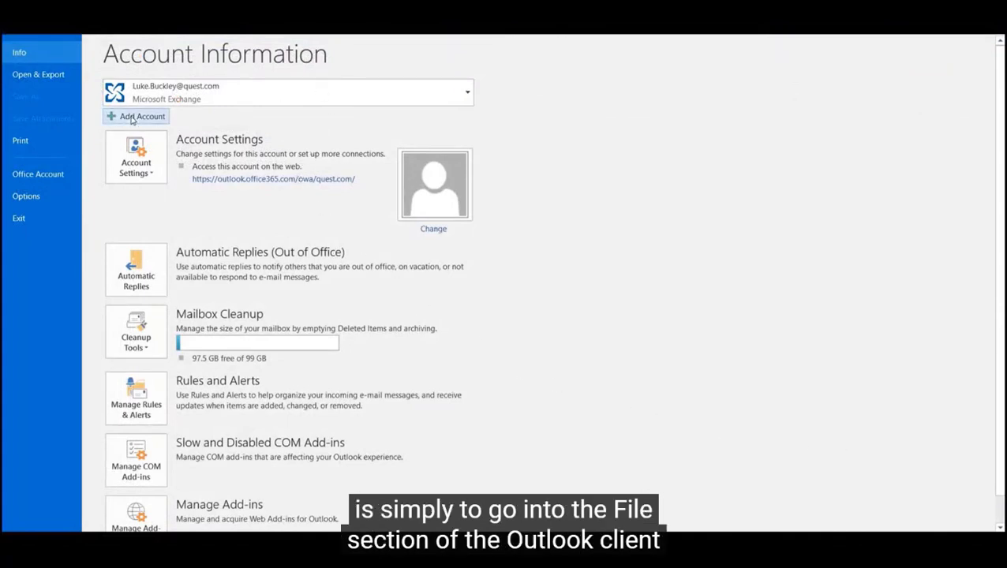
# Leave the account information page and look through the migrated mailbox's Inbox, its subfolders, the December 2019 calendar and the message list
pyautogui.press('Escape')
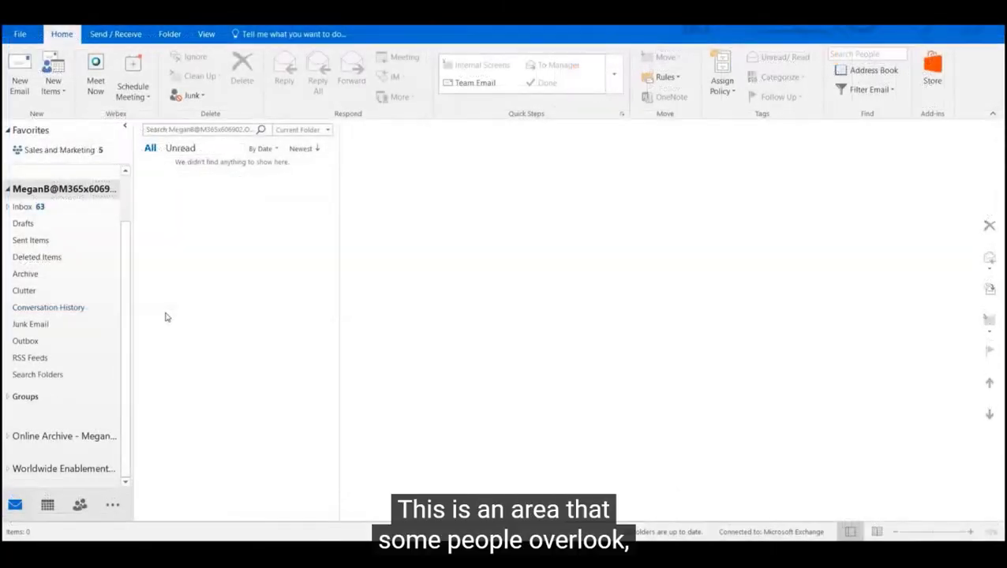
pyautogui.click(8, 207)
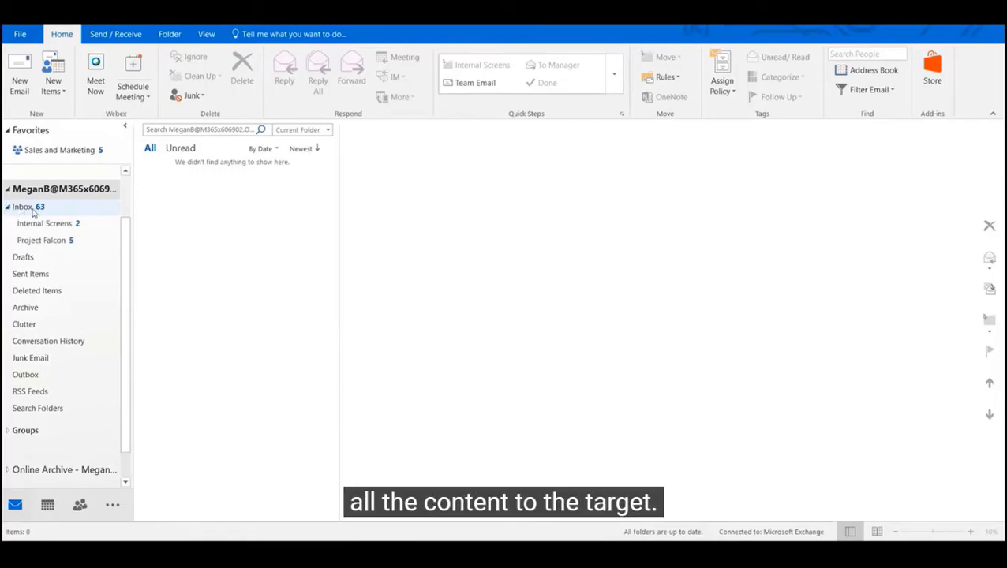
pyautogui.click(32, 211)
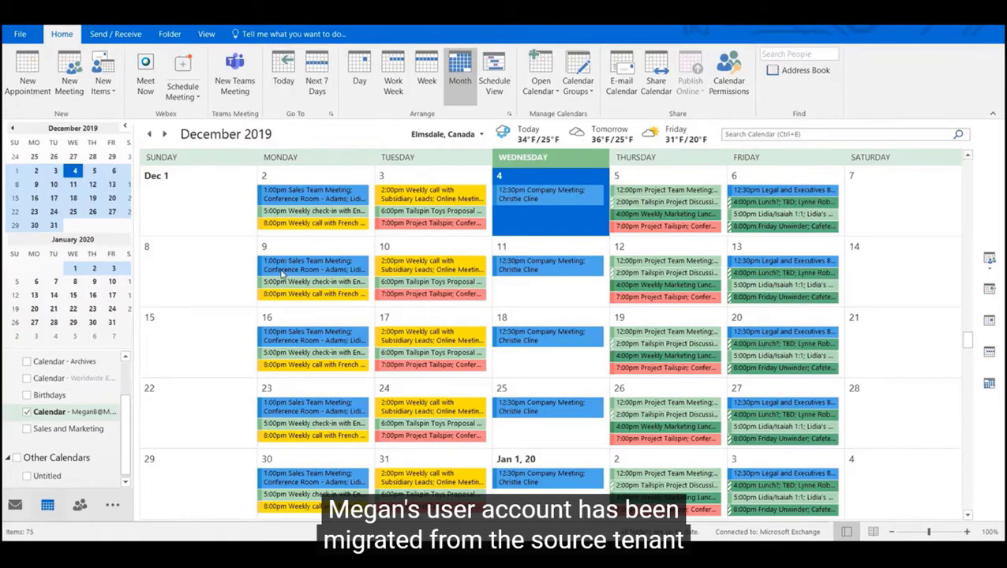
pyautogui.click(16, 507)
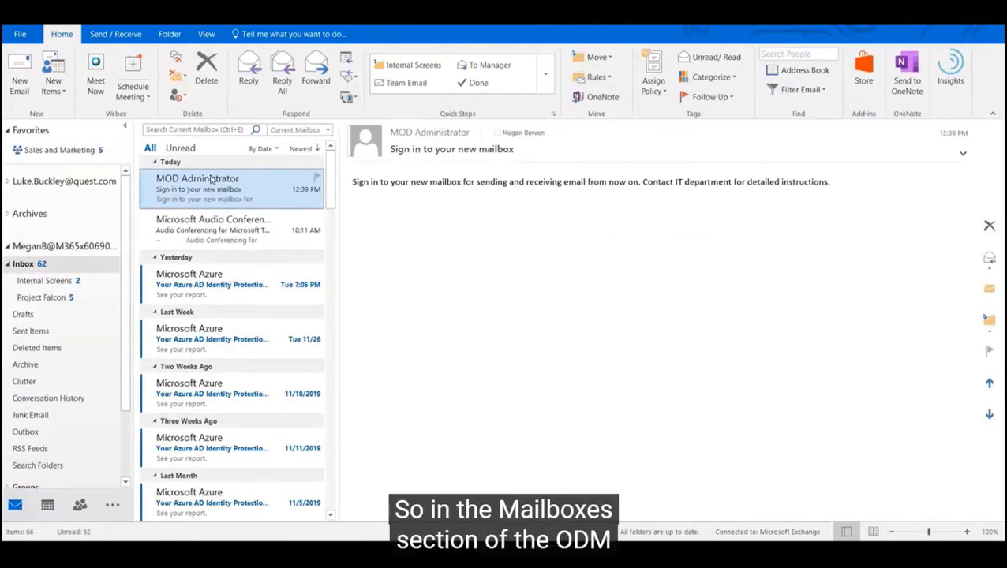
pyautogui.scroll(-3, 211, 180)
pyautogui.scroll(-1, 79, 258)
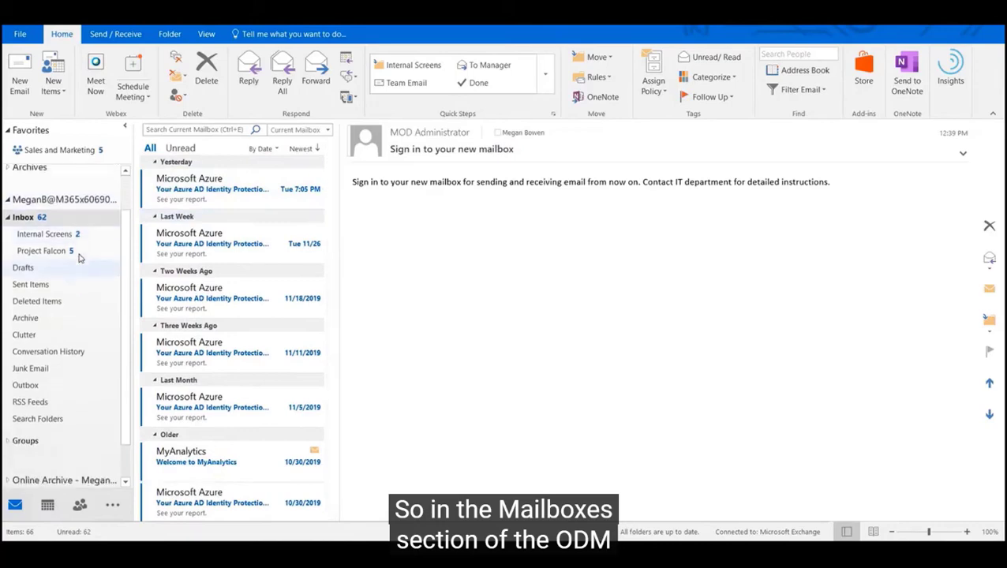
pyautogui.scroll(-1, 79, 257)
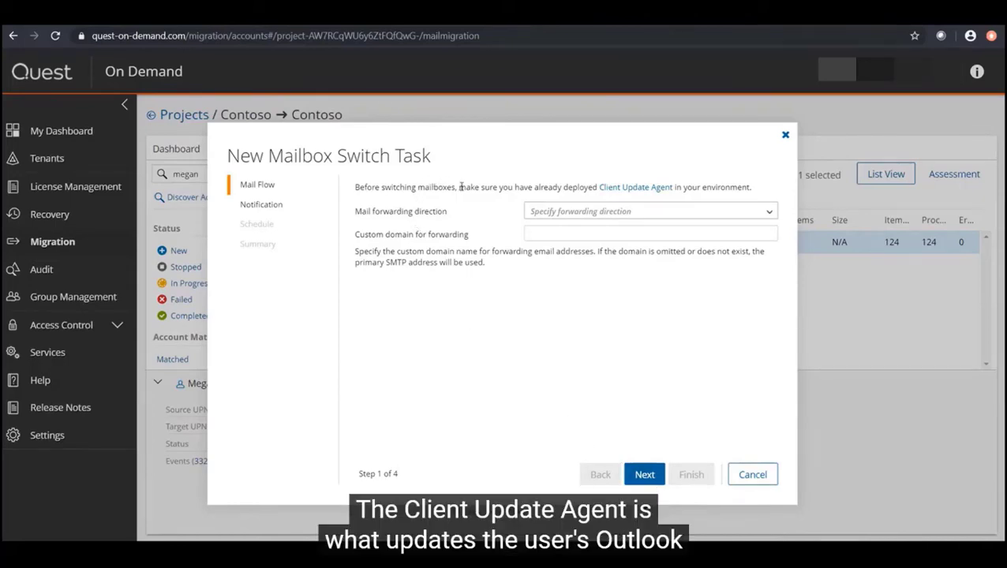
# Download the Client Update Agent package from the new mailbox switch task and close the download dialog
pyautogui.click(651, 189)
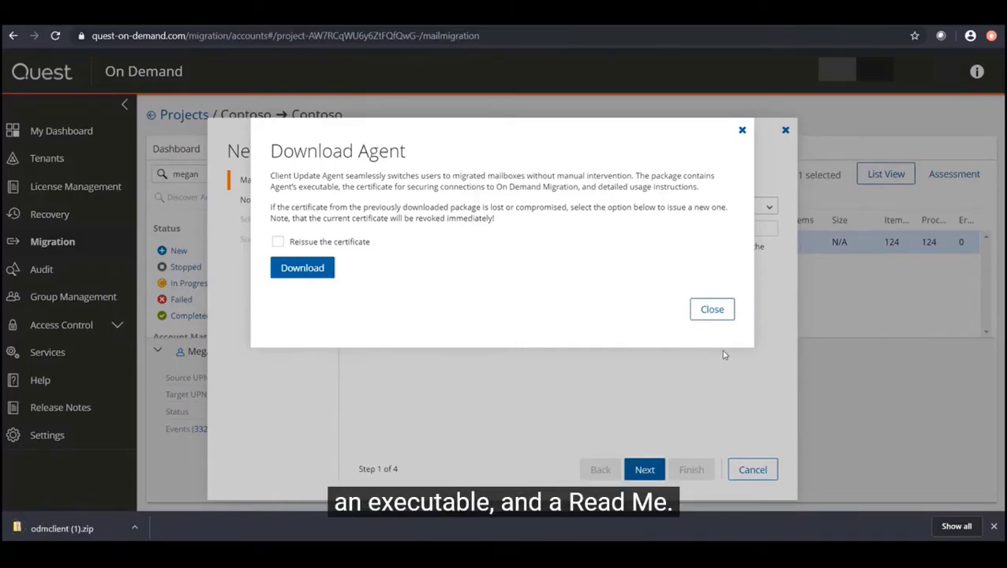
pyautogui.click(713, 309)
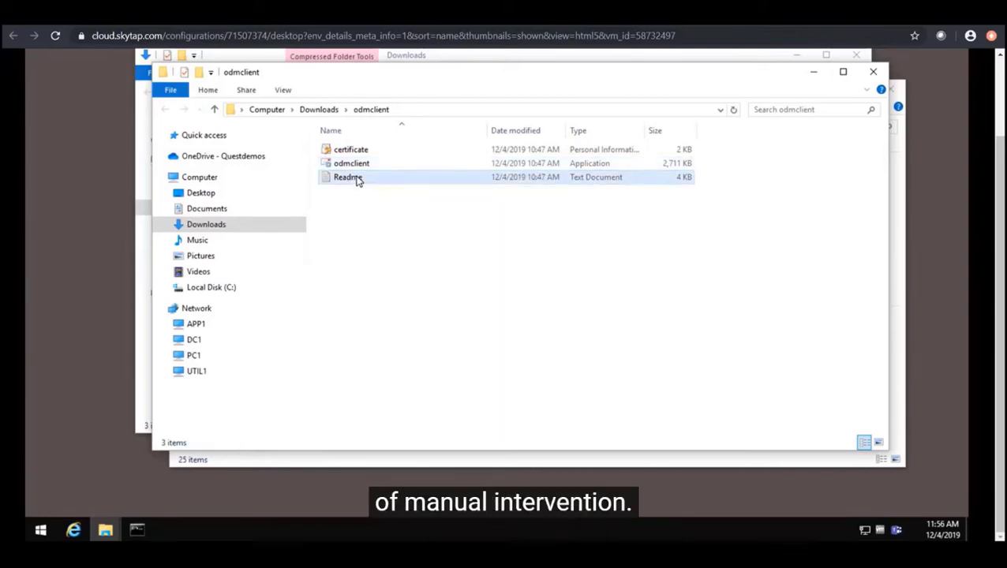
# Open the Readme in the odmclient folder and review the usage instructions for deploying the certificate and creating the logon script
pyautogui.click(357, 178)
pyautogui.doubleClick(357, 179)
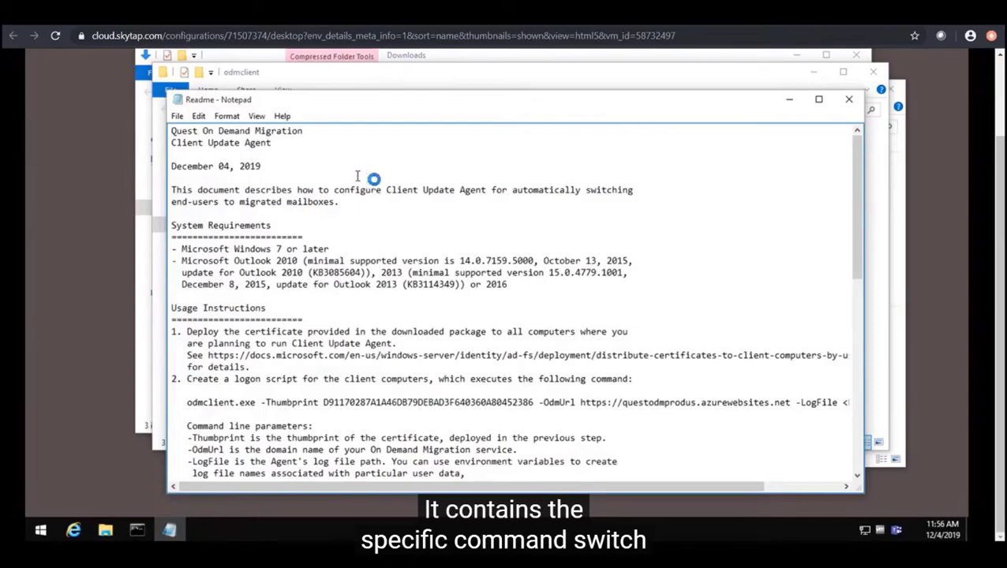
pyautogui.scroll(-4, 394, 190)
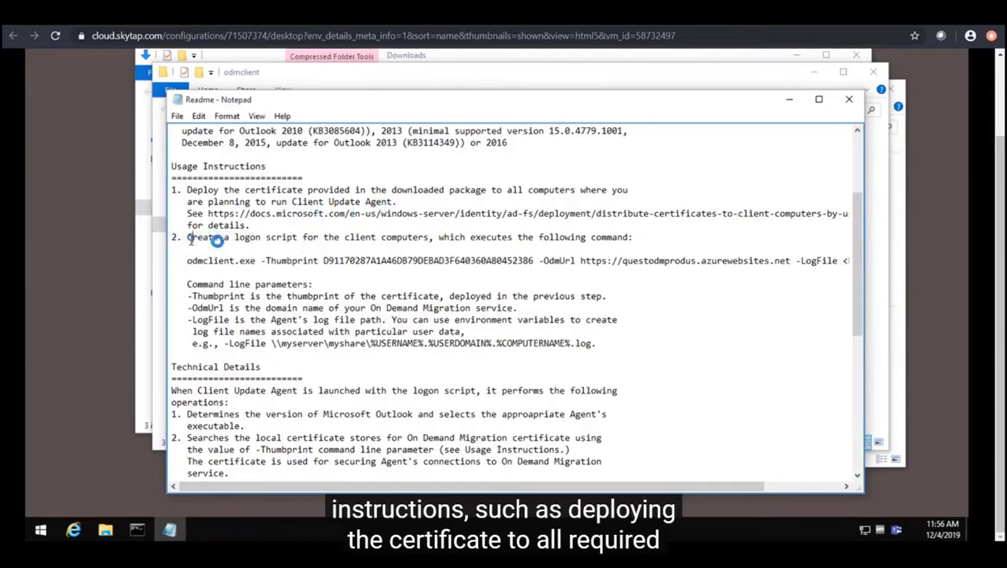
pyautogui.moveTo(191, 237); pyautogui.dragTo(488, 244)
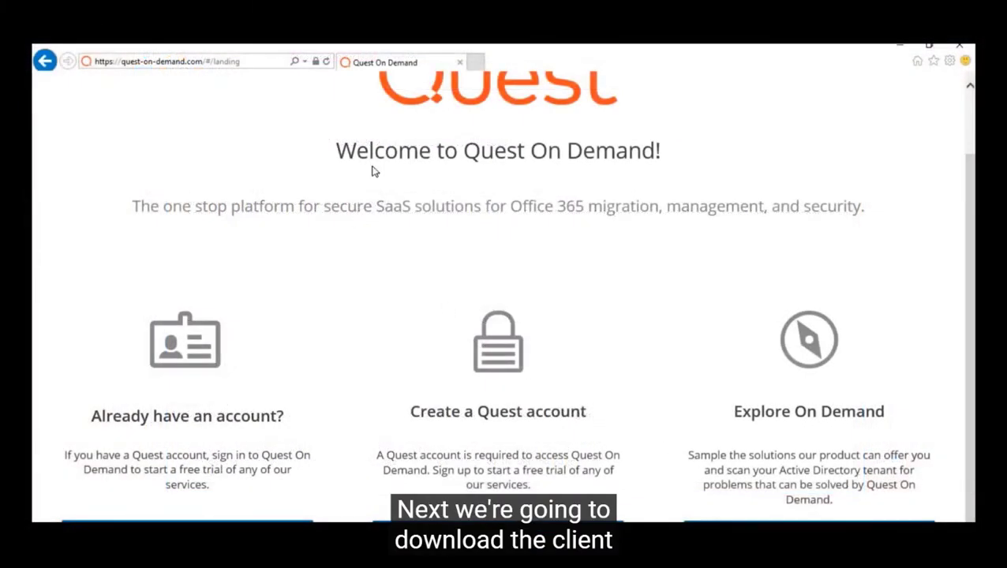
# Show the downloaded odmclient zip package in its folder and extract all of its contents
pyautogui.click(258, 63)
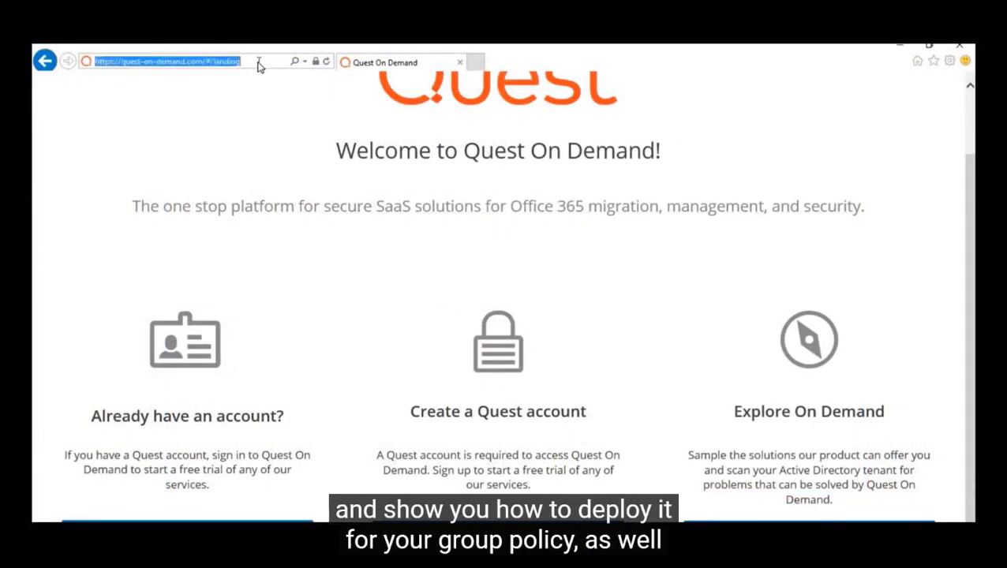
pyautogui.click(397, 342)
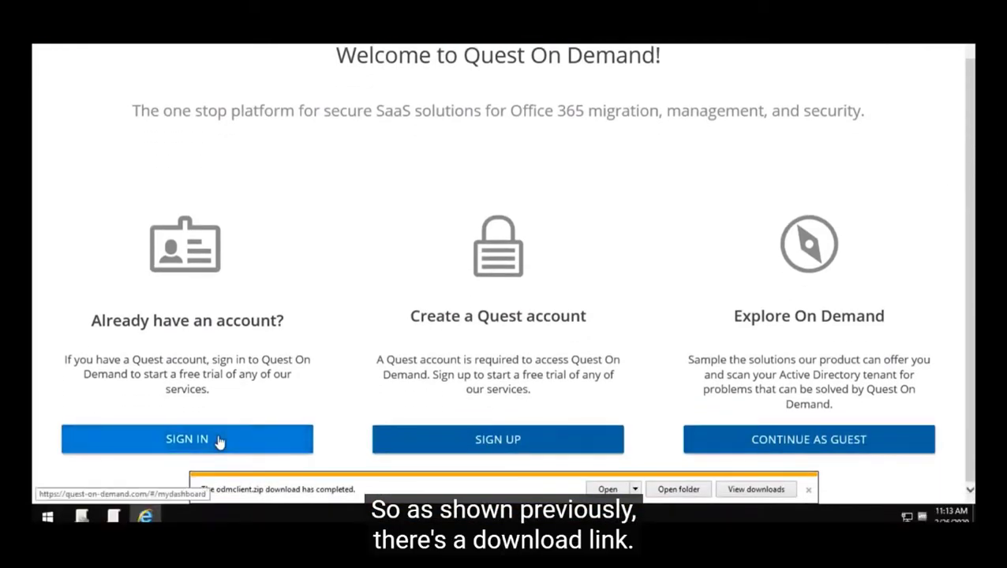
pyautogui.click(677, 489)
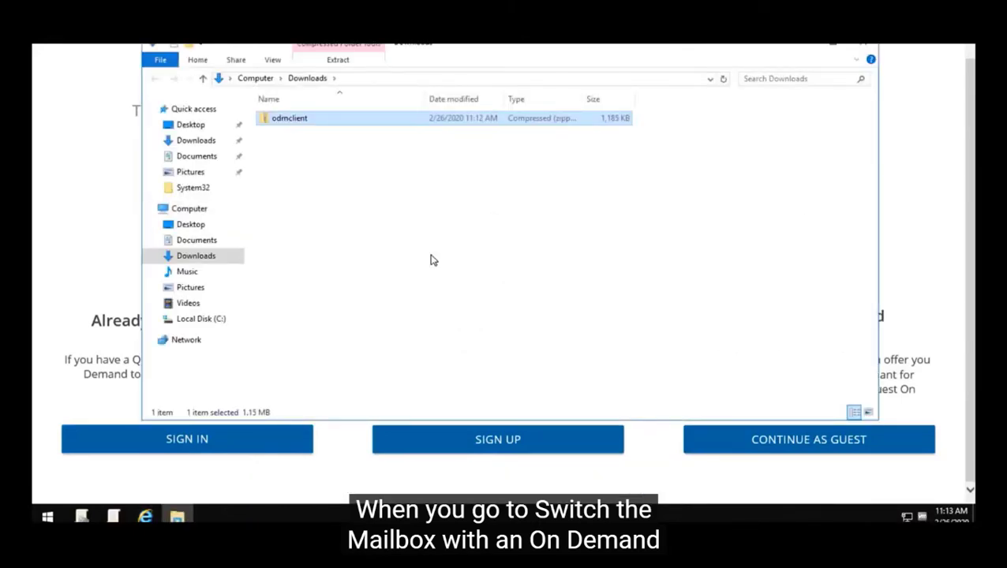
pyautogui.rightClick(312, 121)
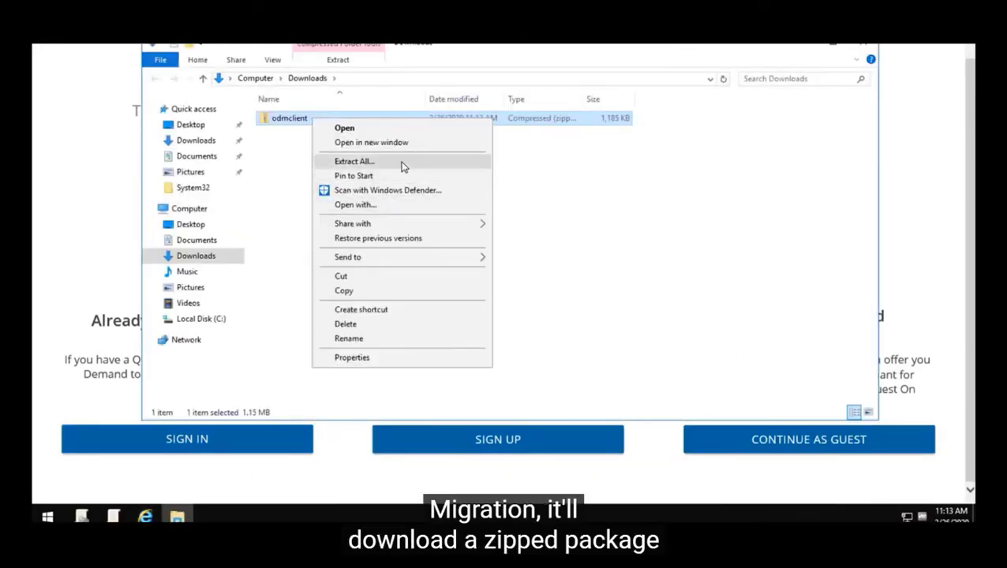
pyautogui.click(403, 161)
pyautogui.click(622, 355)
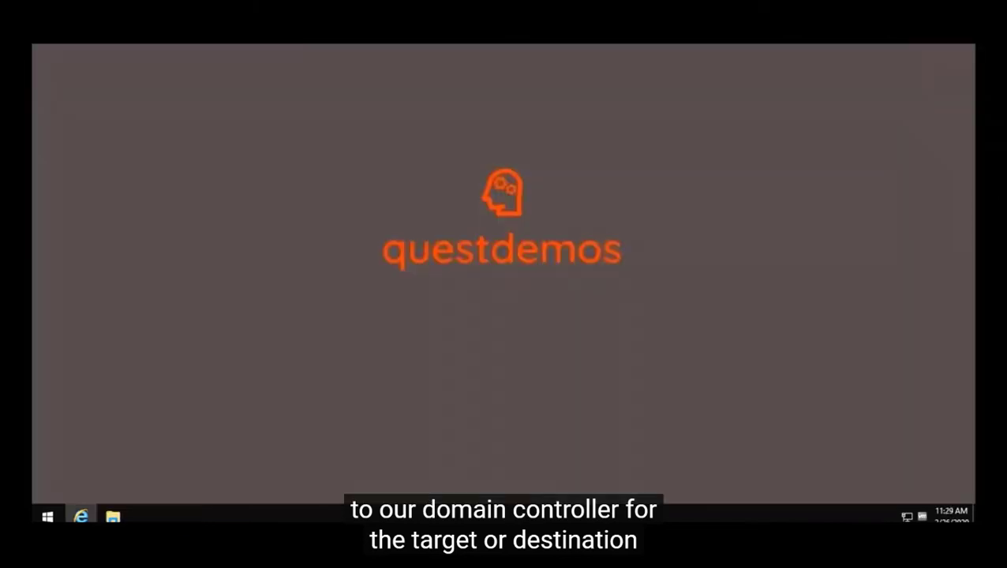
# Search for "grou" on the domain controller and open Group Policy Management
pyautogui.click(49, 517)
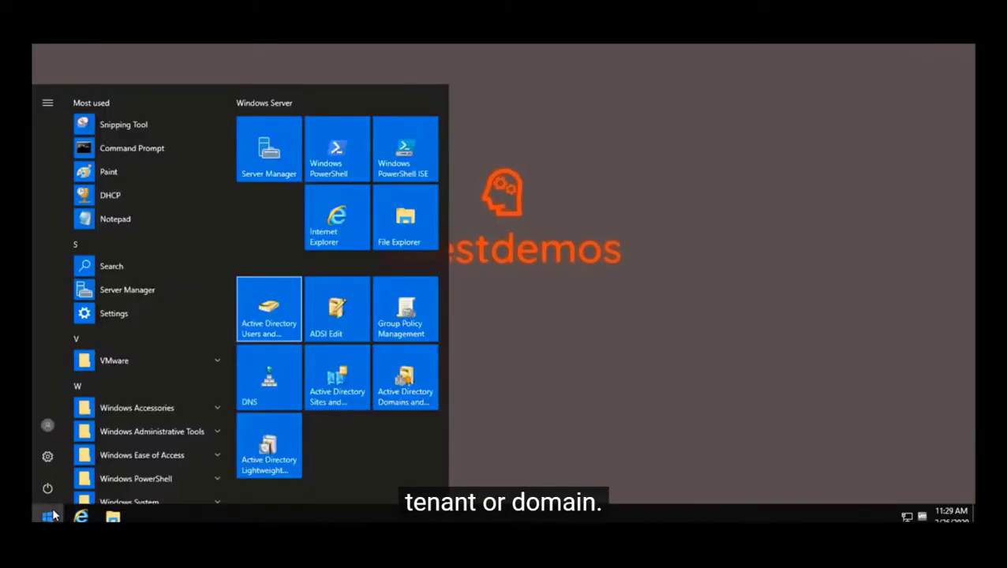
pyautogui.click(129, 265)
pyautogui.write('g')
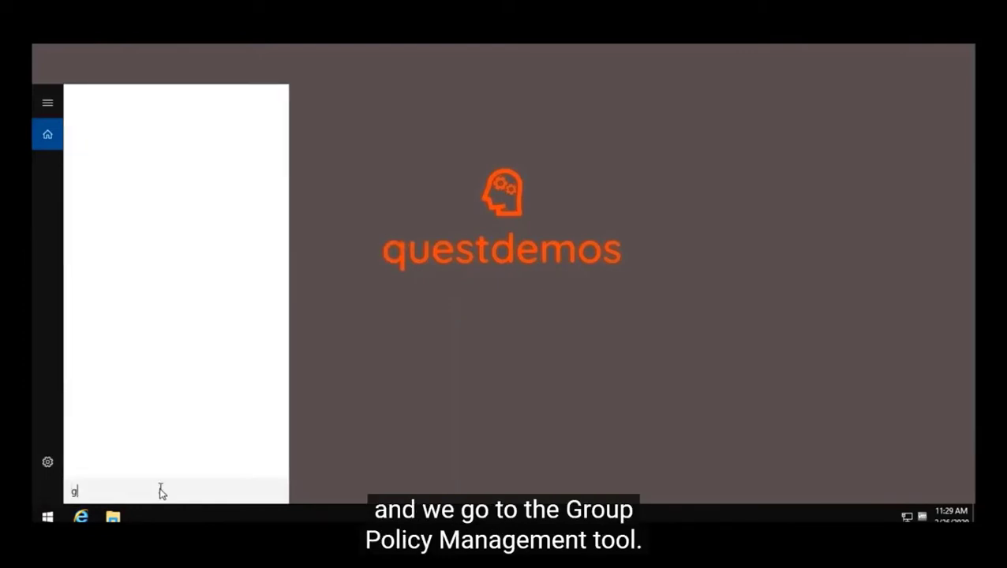
pyautogui.write('rou')
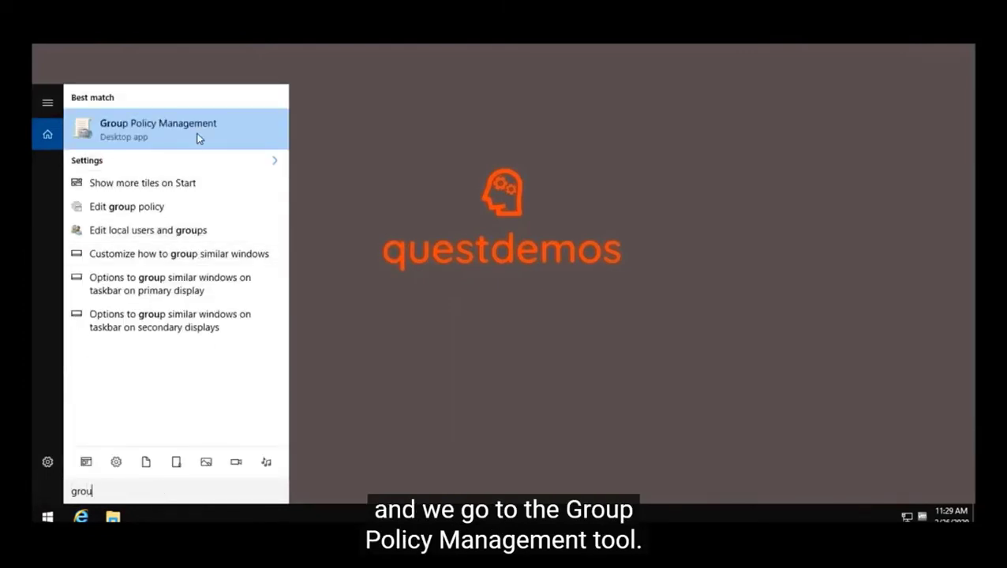
pyautogui.click(197, 139)
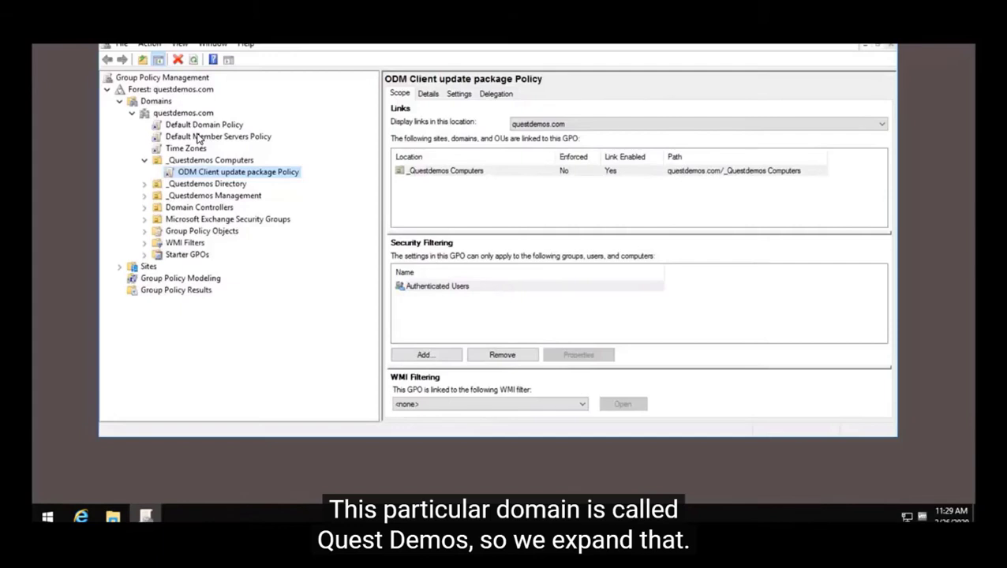
# Open the ODM Client update package Policy under _Questdemos Computers in the questdemos.com domain for editing
pyautogui.click(145, 160)
pyautogui.click(165, 115)
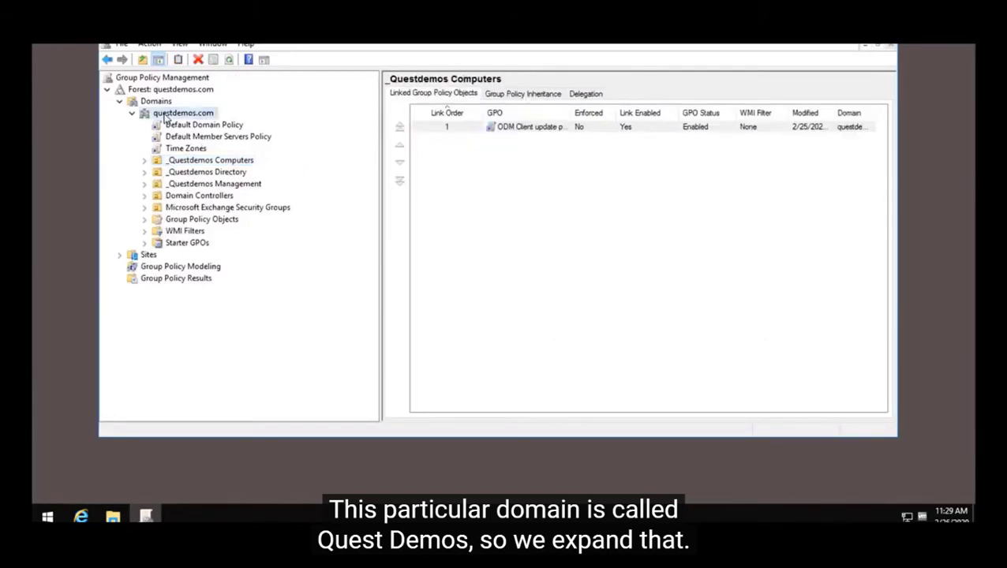
pyautogui.click(145, 162)
pyautogui.click(214, 173)
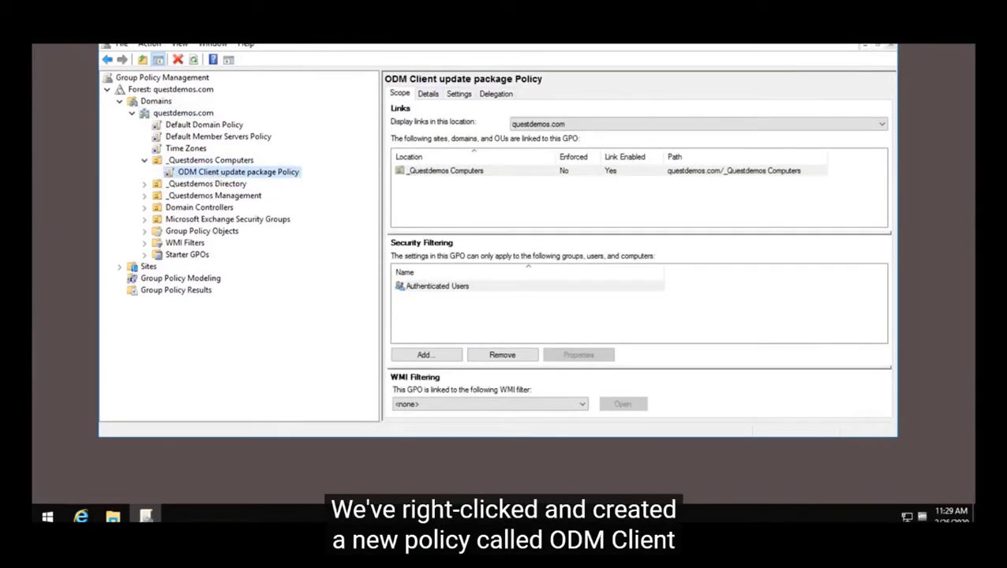
pyautogui.rightClick(271, 172)
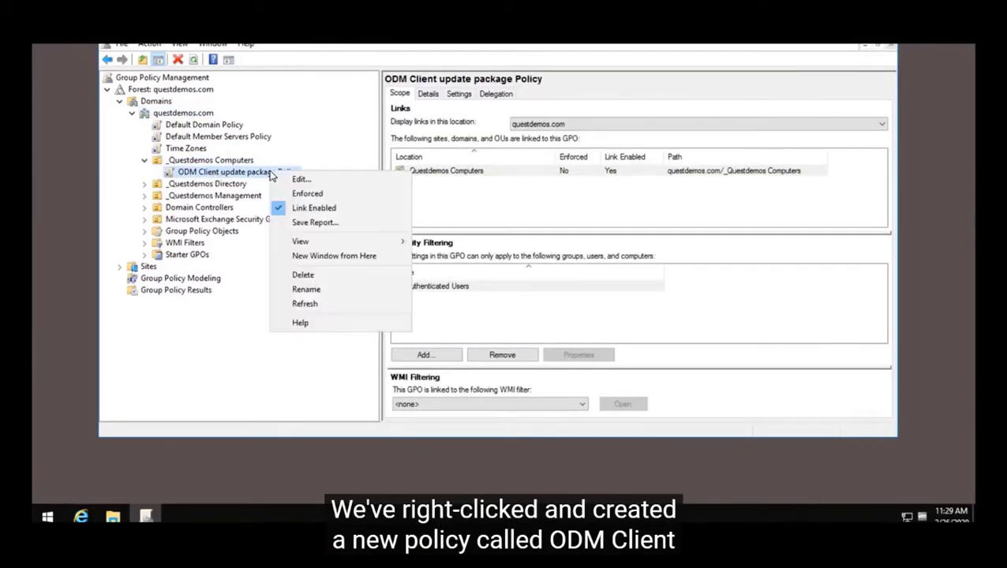
pyautogui.click(288, 179)
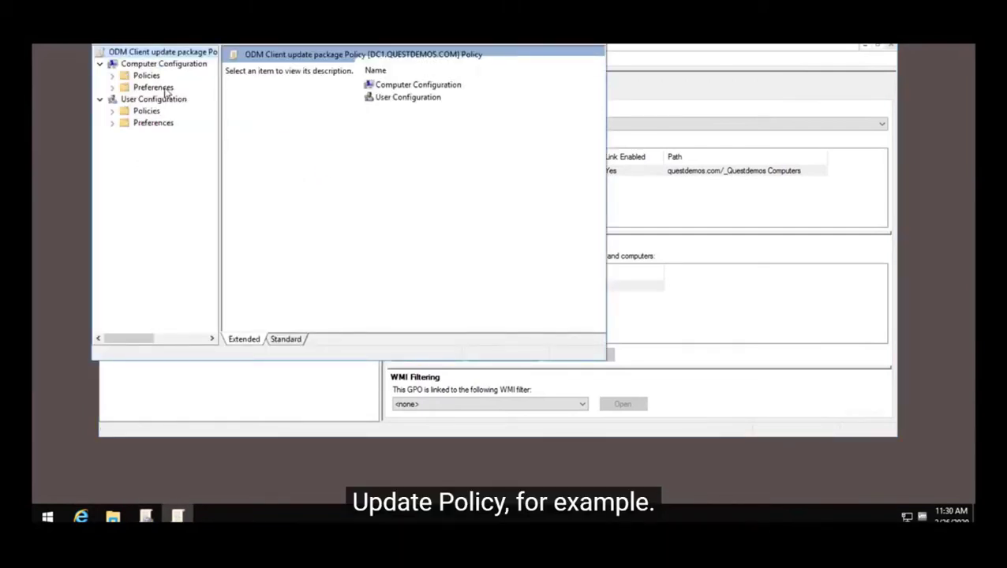
# Go to Trusted Root Certification Authorities under the computer configuration's Windows Settings, Security Settings and Public Key Policies, widening the tree for readability
pyautogui.click(112, 75)
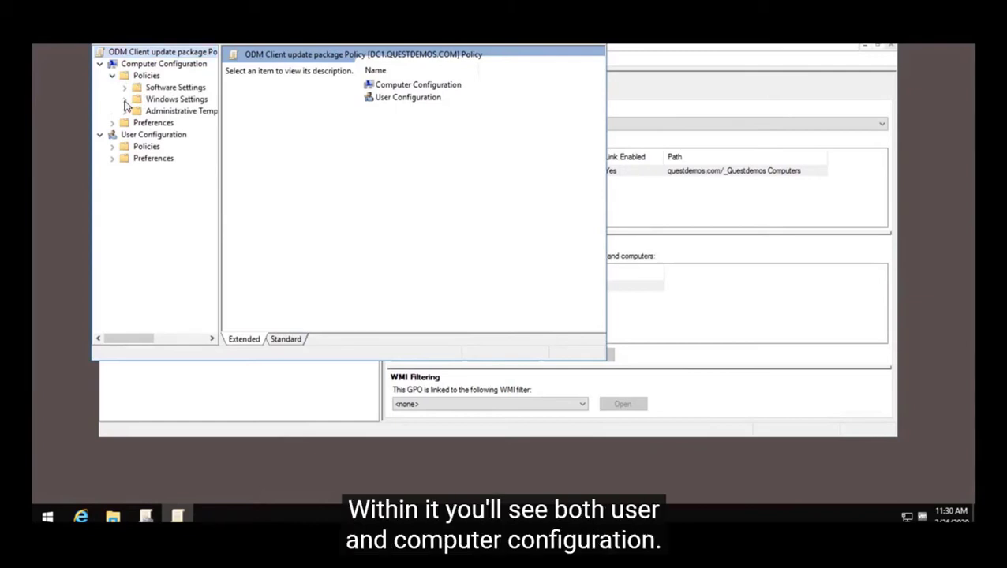
pyautogui.click(124, 99)
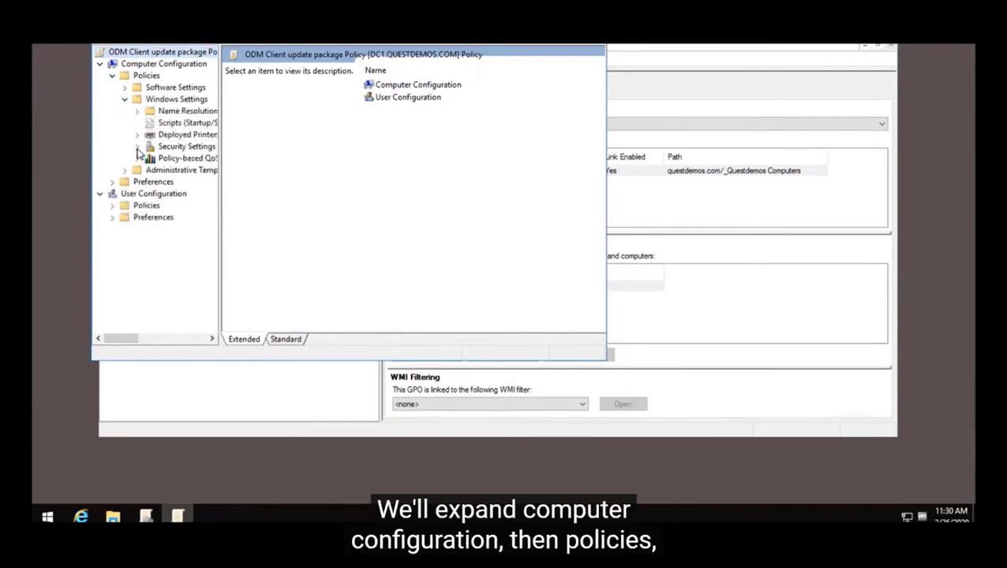
pyautogui.click(137, 147)
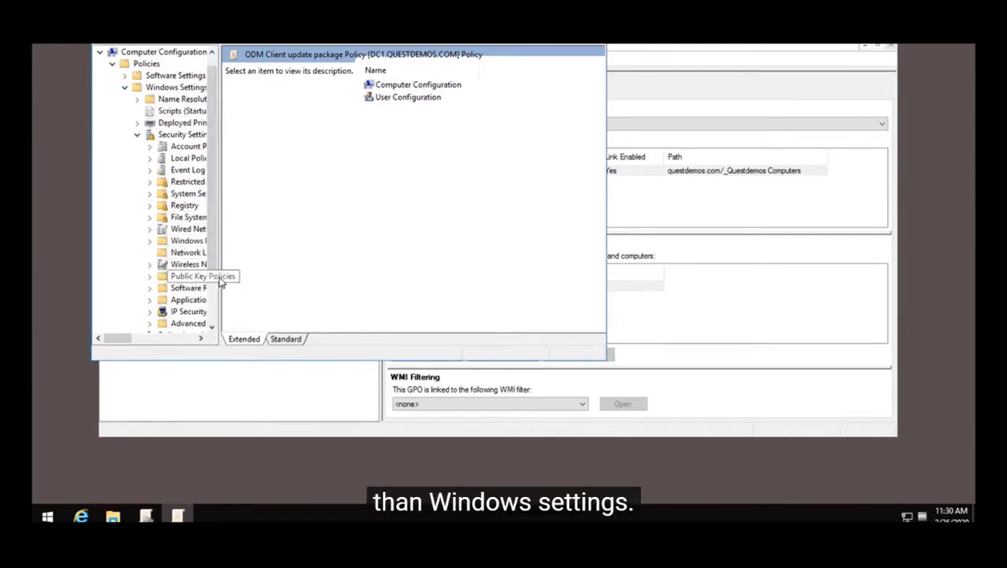
pyautogui.moveTo(220, 276); pyautogui.dragTo(241, 277)
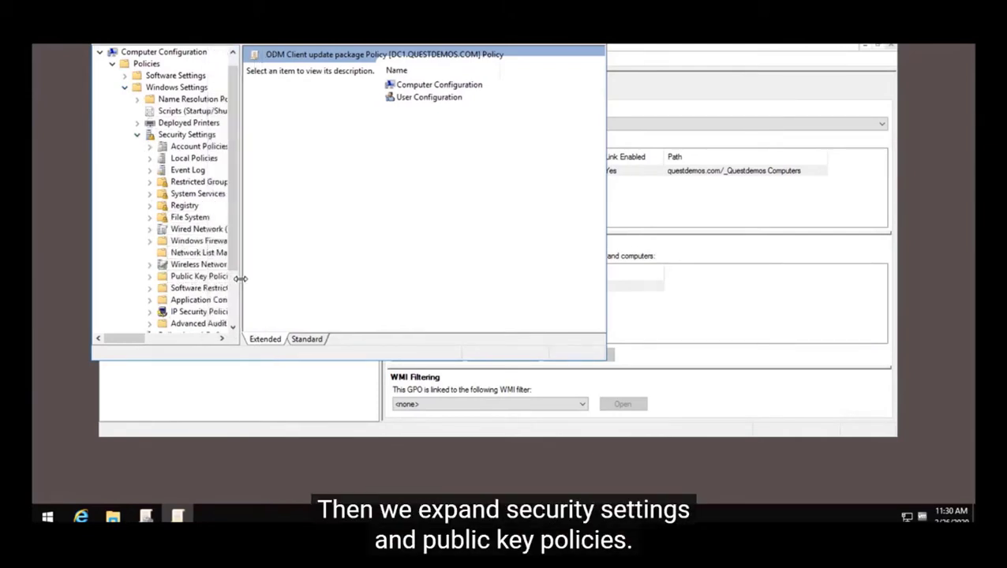
pyautogui.click(149, 278)
pyautogui.click(189, 269)
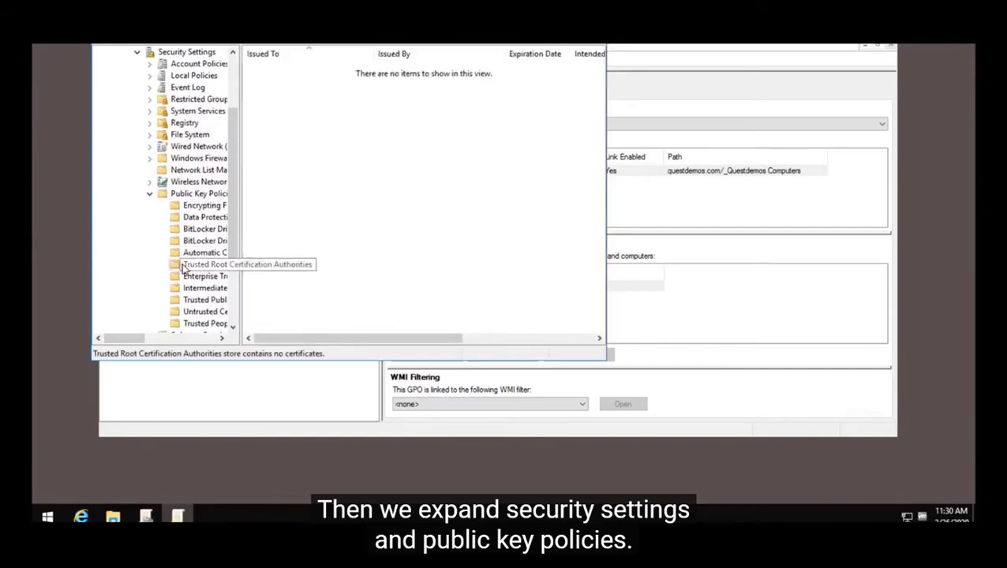
# Start a certificate import into Trusted Root Certification Authorities, choosing the Personal Information Exchange file certificate.pfx from Downloads\odmclient, and proceed to private key protection
pyautogui.rightClick(190, 268)
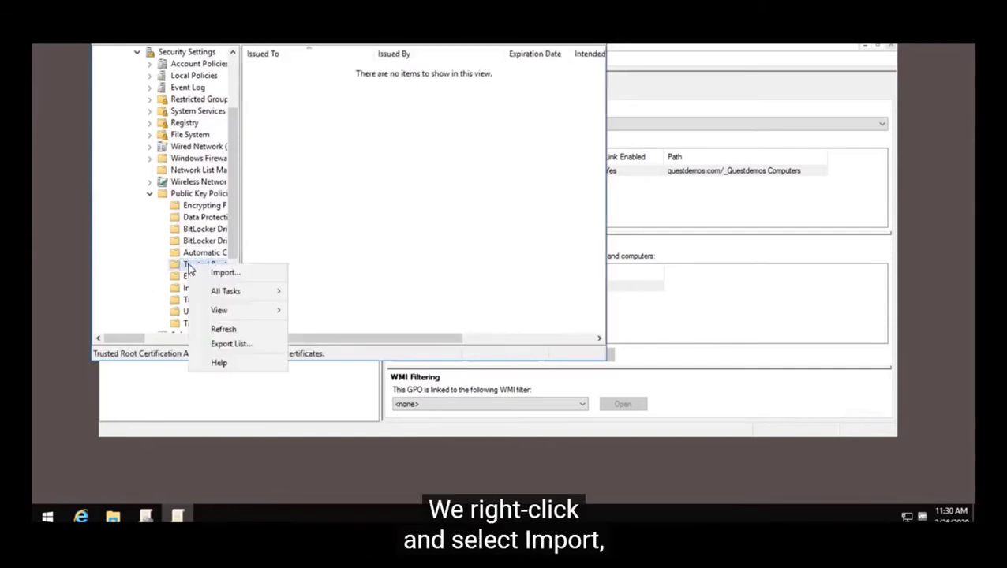
pyautogui.click(207, 273)
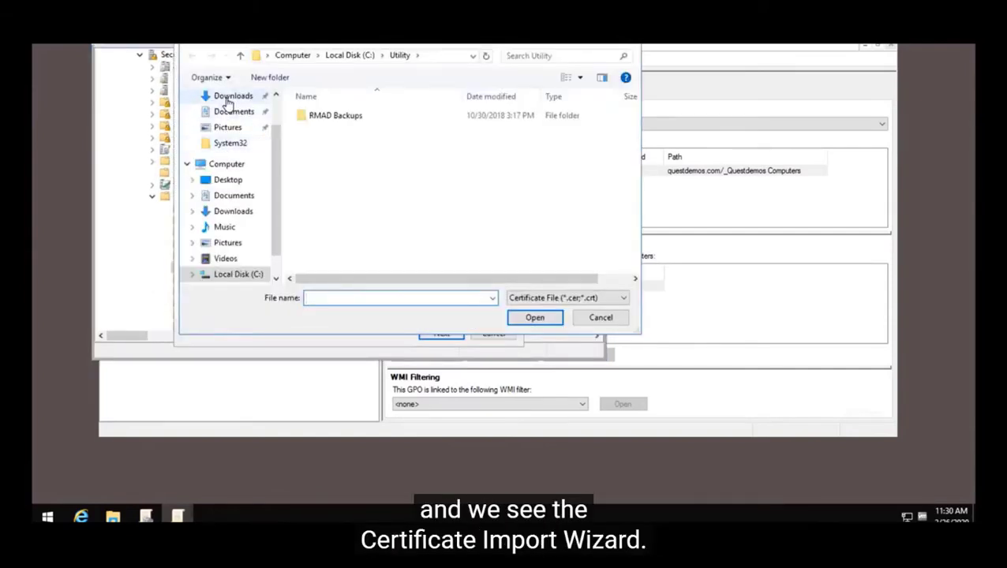
pyautogui.click(229, 96)
pyautogui.doubleClick(315, 117)
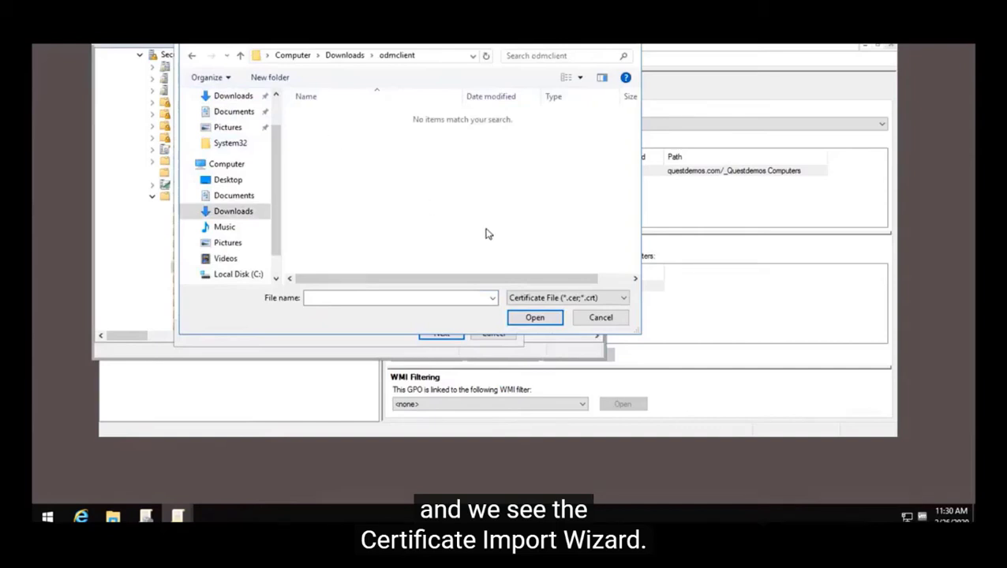
pyautogui.click(620, 297)
pyautogui.click(583, 340)
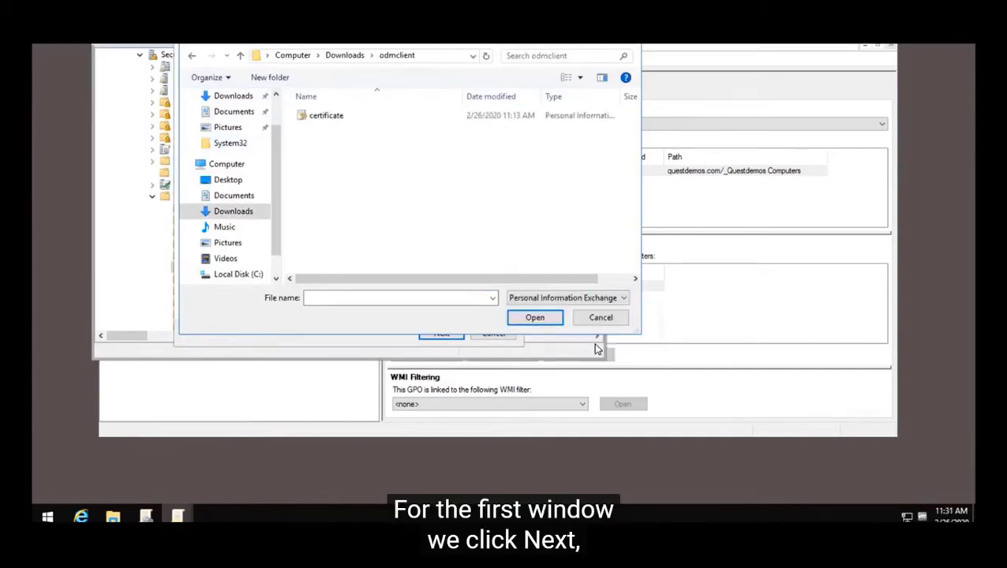
pyautogui.click(320, 116)
pyautogui.click(535, 317)
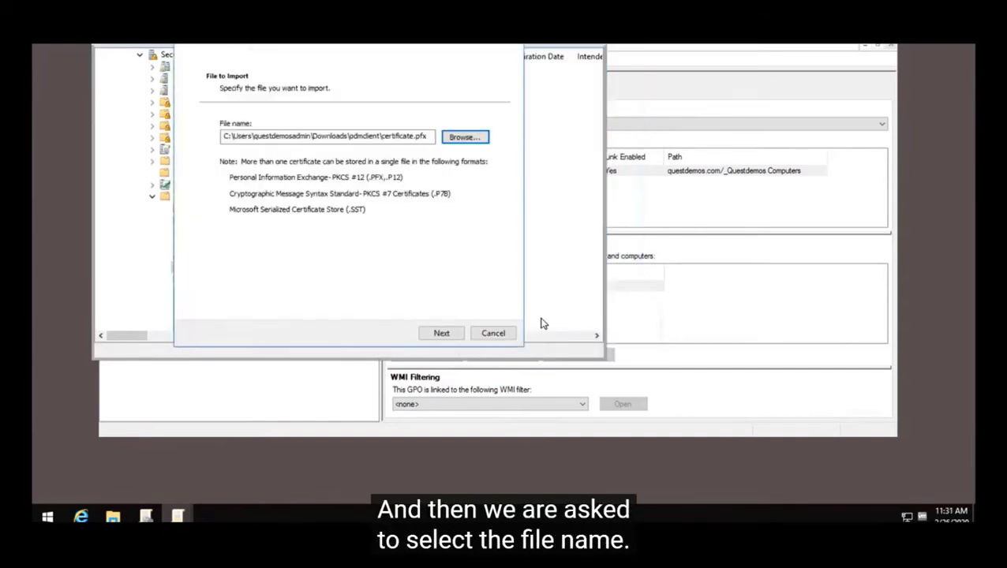
pyautogui.click(441, 333)
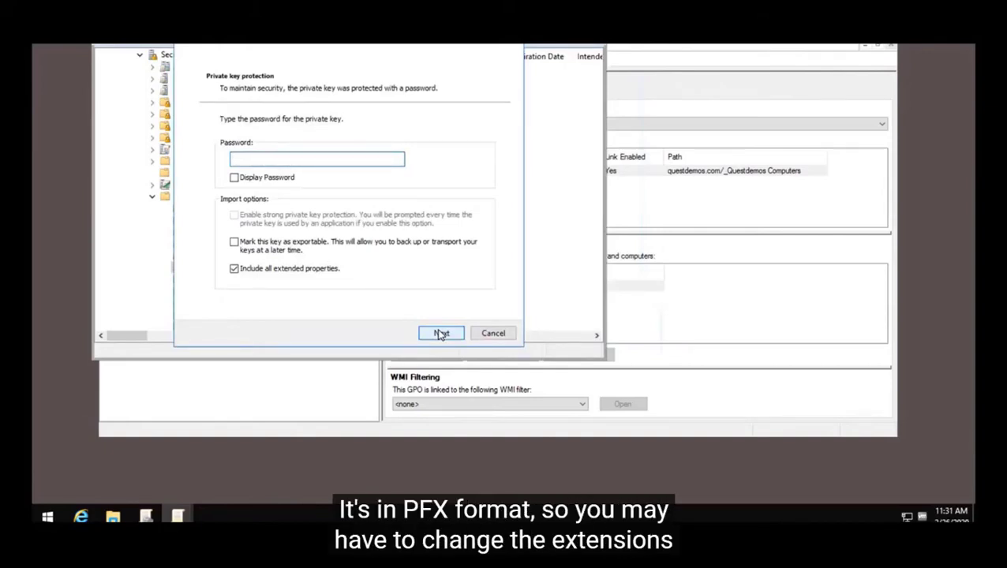
# Finish importing the certificate into Trusted Root Certification Authorities with a blank private key password and close the policy editor
pyautogui.click(441, 333)
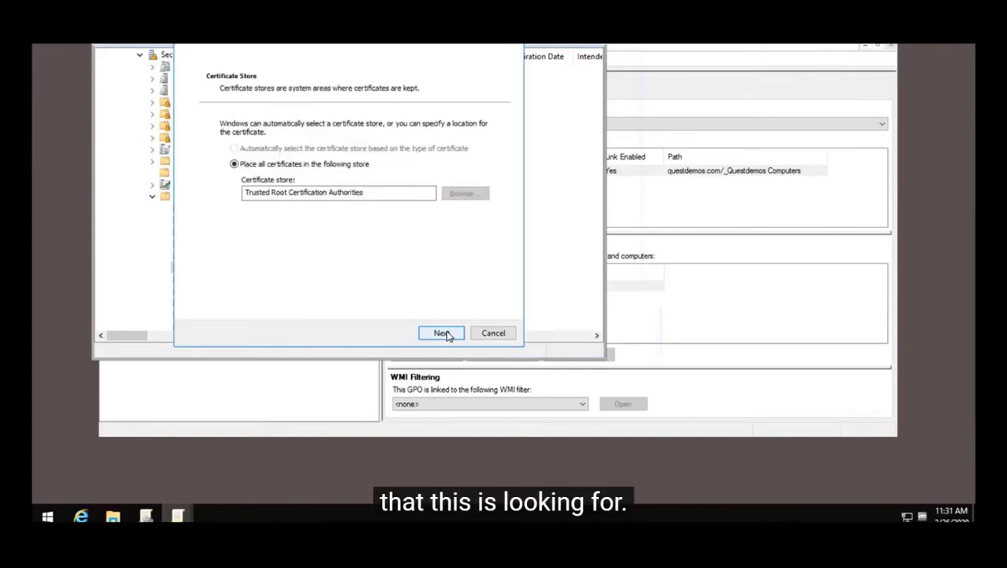
pyautogui.click(444, 334)
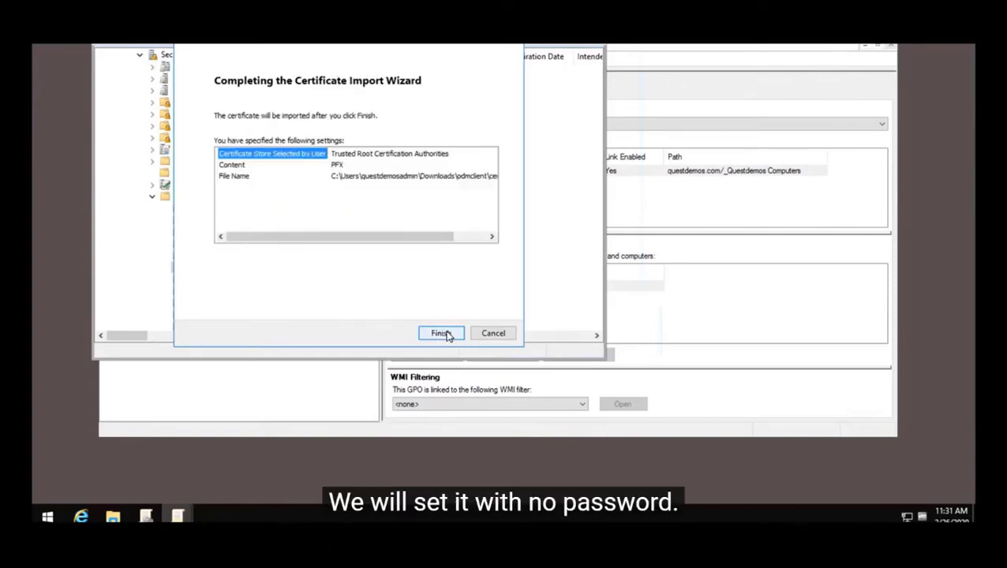
pyautogui.click(445, 335)
pyautogui.click(548, 280)
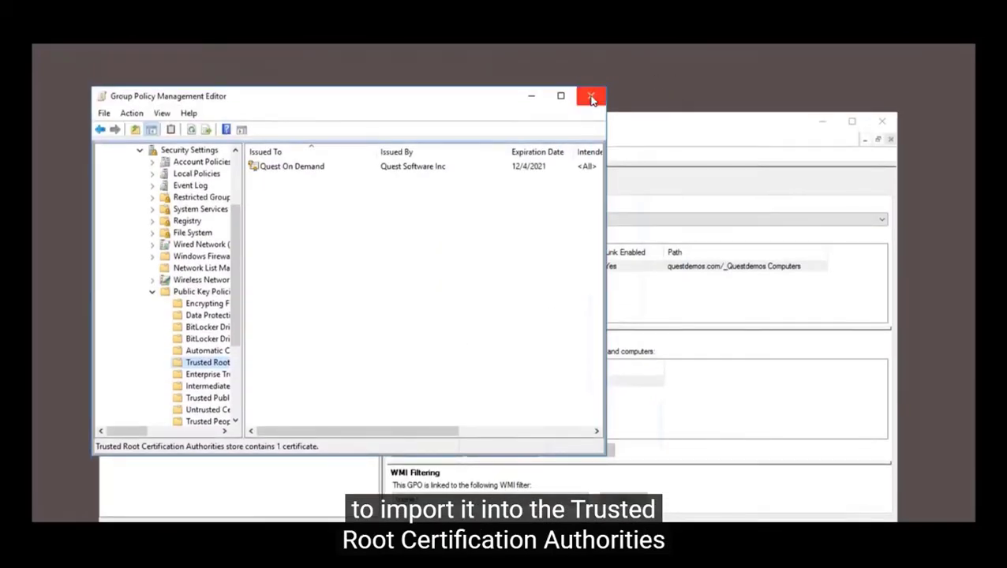
pyautogui.click(592, 97)
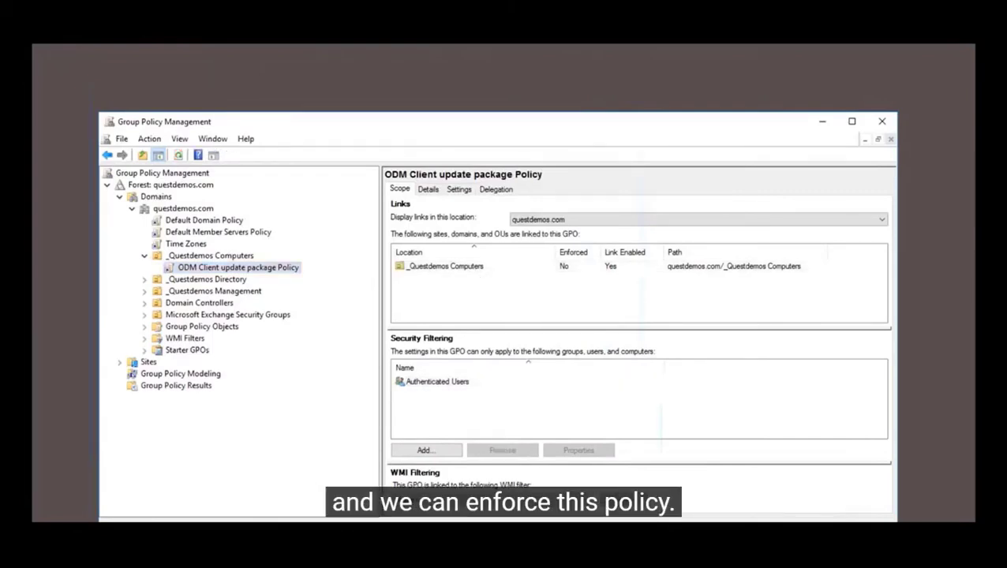
# Enforce the ODM Client update package Policy link on _Questdemos Computers and start adding an entry to its security filtering
pyautogui.click(465, 383)
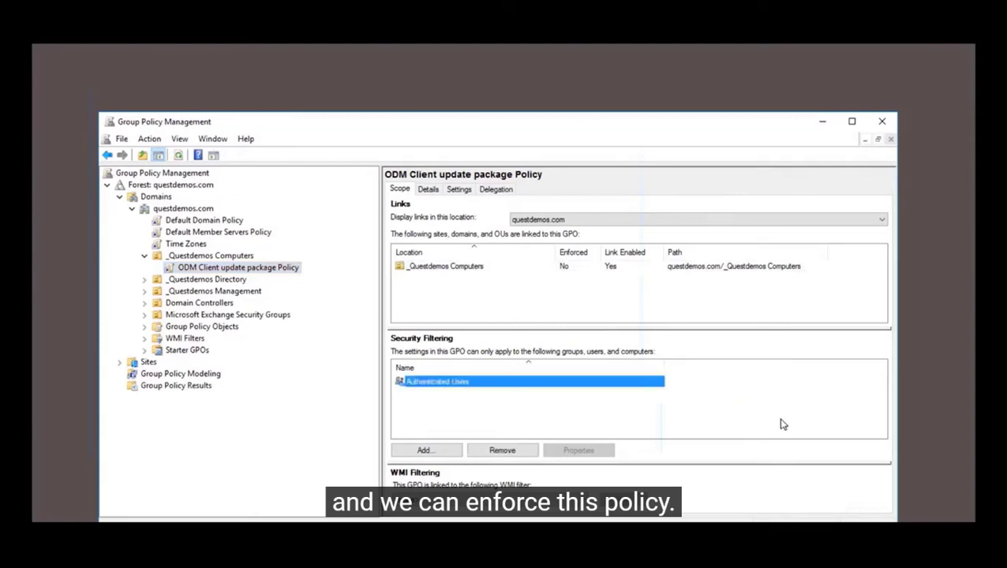
pyautogui.click(493, 269)
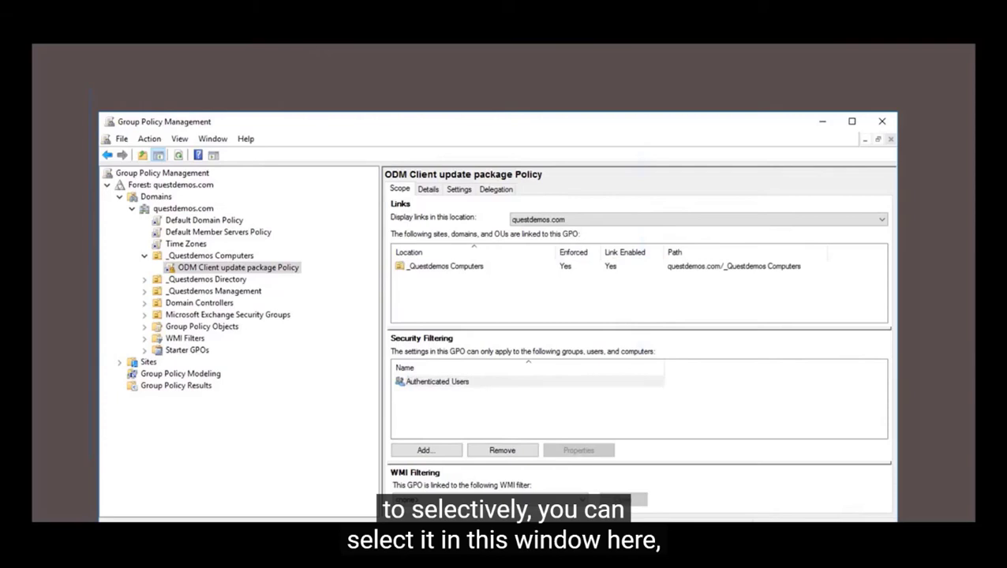
pyautogui.click(467, 383)
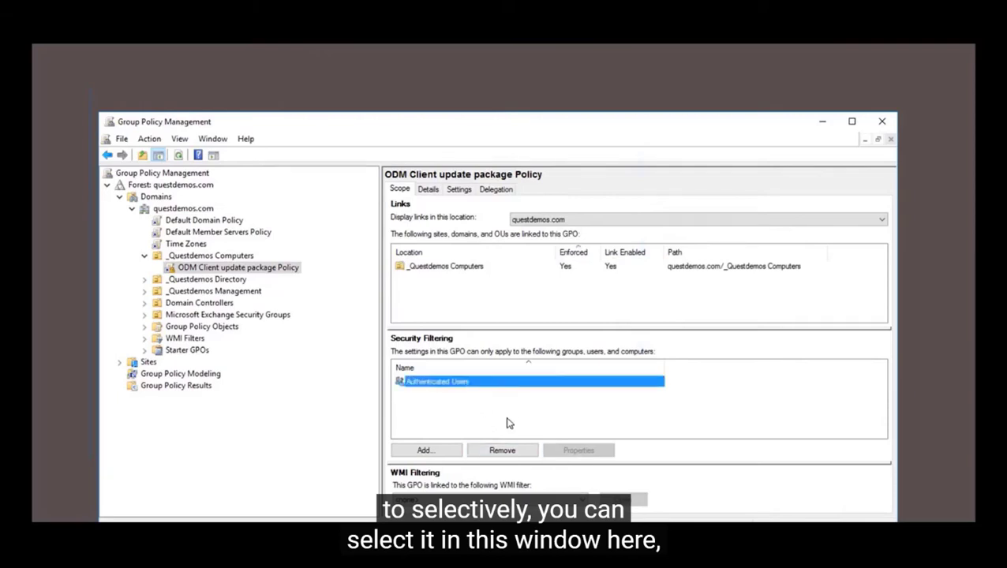
pyautogui.click(439, 452)
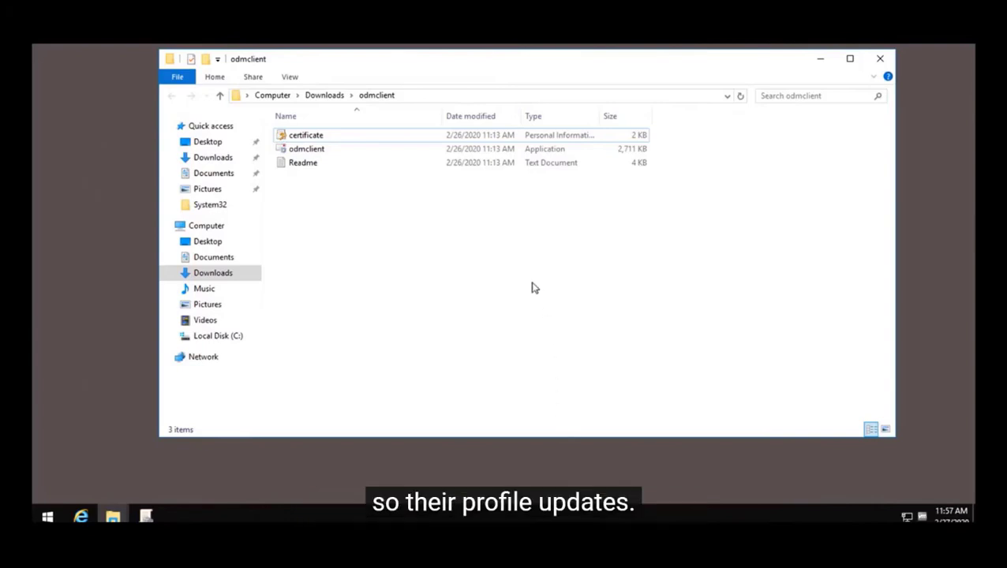
# Create a text document named Clientupdatelogin in the odmclient folder
pyautogui.rightClick(398, 260)
pyautogui.moveTo(472, 407)
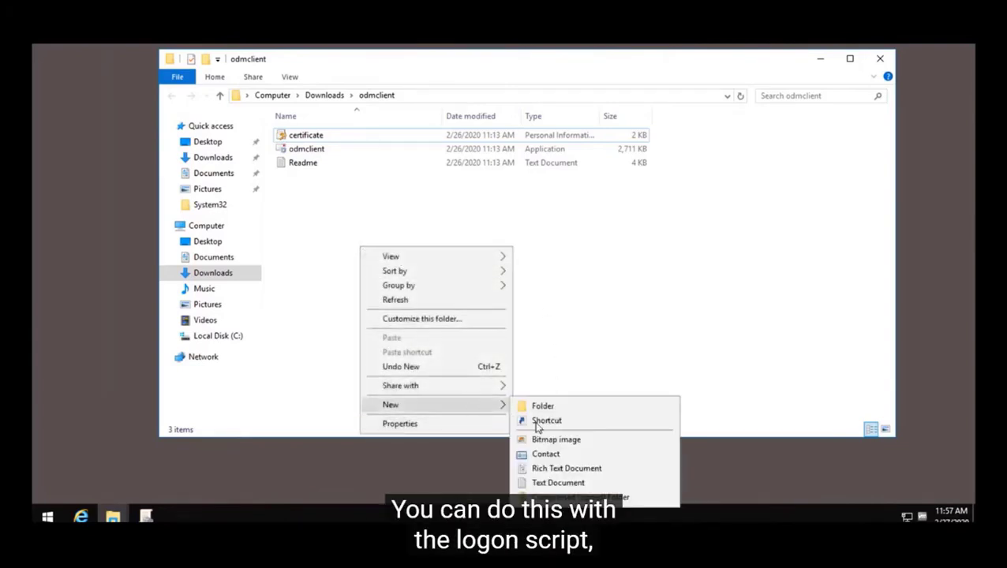
pyautogui.click(580, 482)
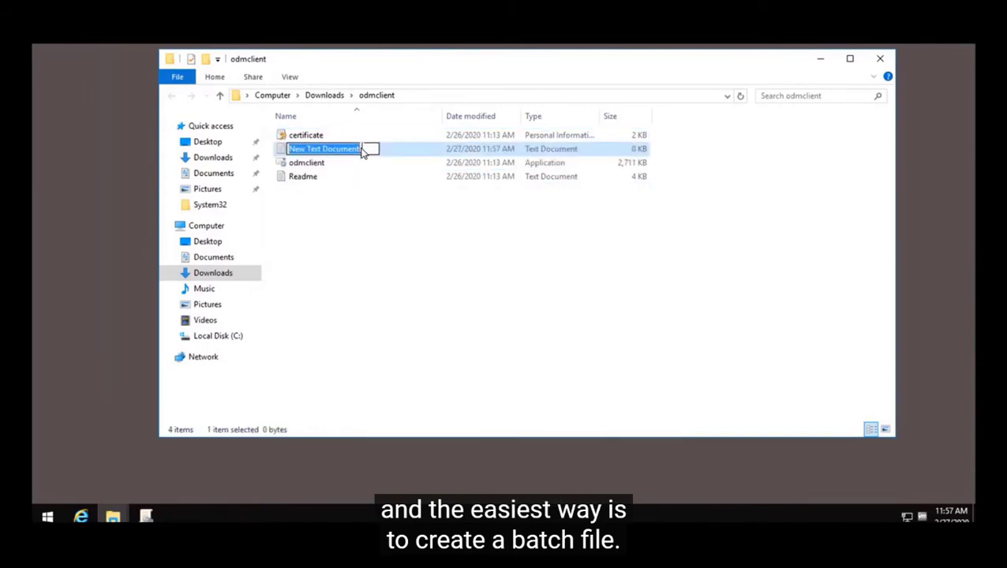
pyautogui.write('Clientupda')
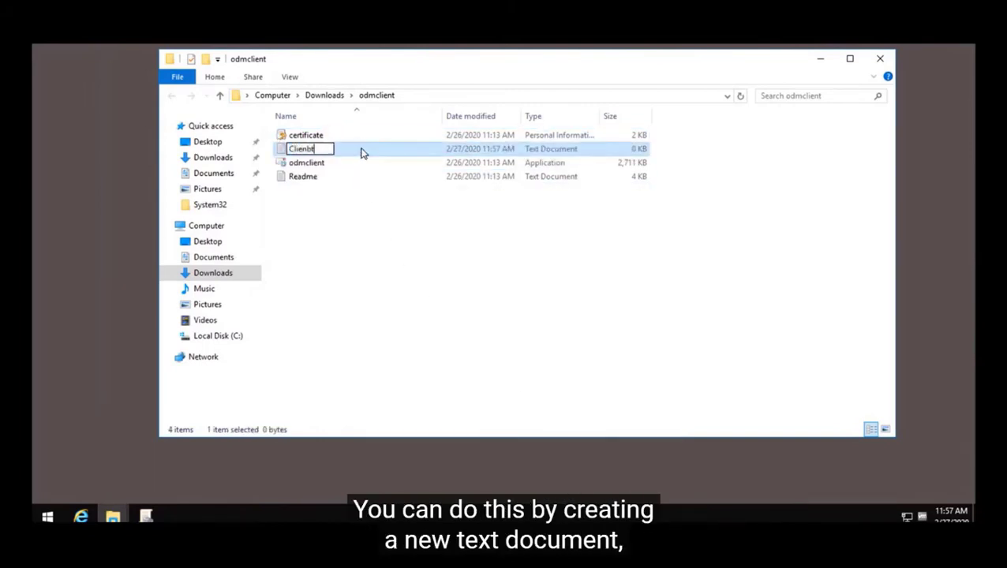
pyautogui.press('BackSpace')
pyautogui.press('BackSpace')
pyautogui.press('BackSpace')
pyautogui.press('BackSpace')
pyautogui.press('BackSpace')
pyautogui.press('BackSpace')
pyautogui.write('tupdate')
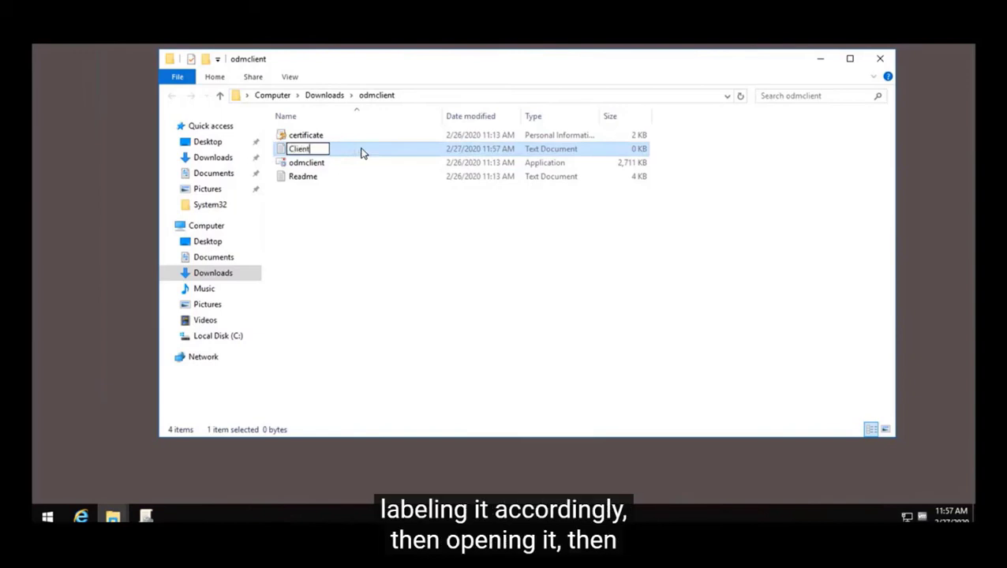
pyautogui.write('login')
pyautogui.press('Return')
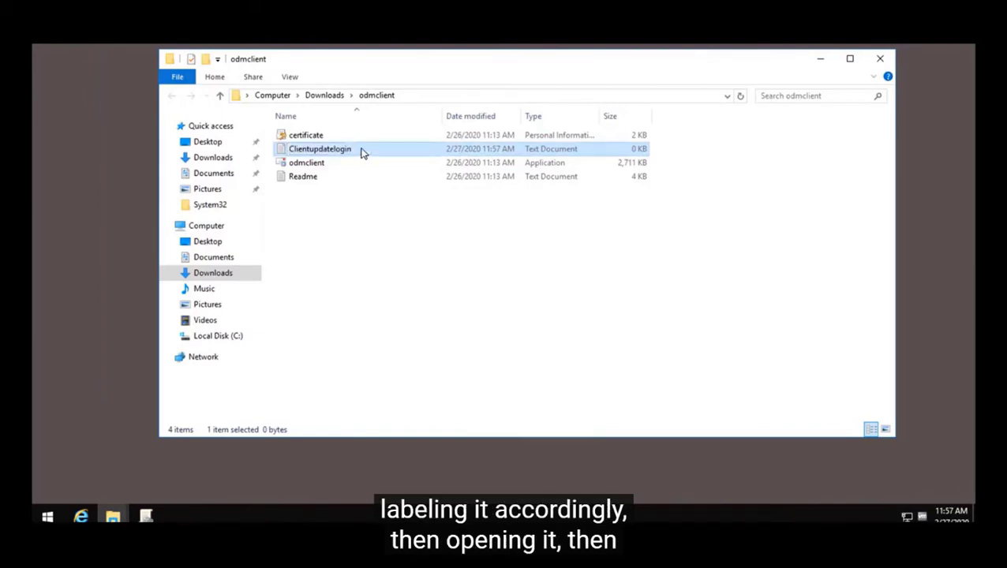
# Open Clientupdatelogin and save the script with the odmclient.exe command as Clientupdatelogin.bat with file type All Files, closing the document when done
pyautogui.doubleClick(361, 152)
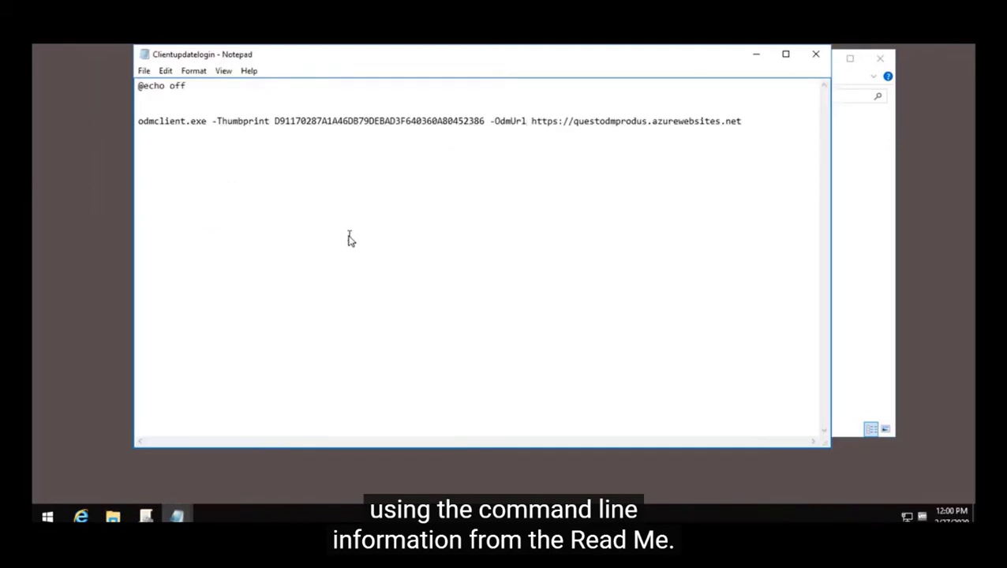
pyautogui.click(143, 70)
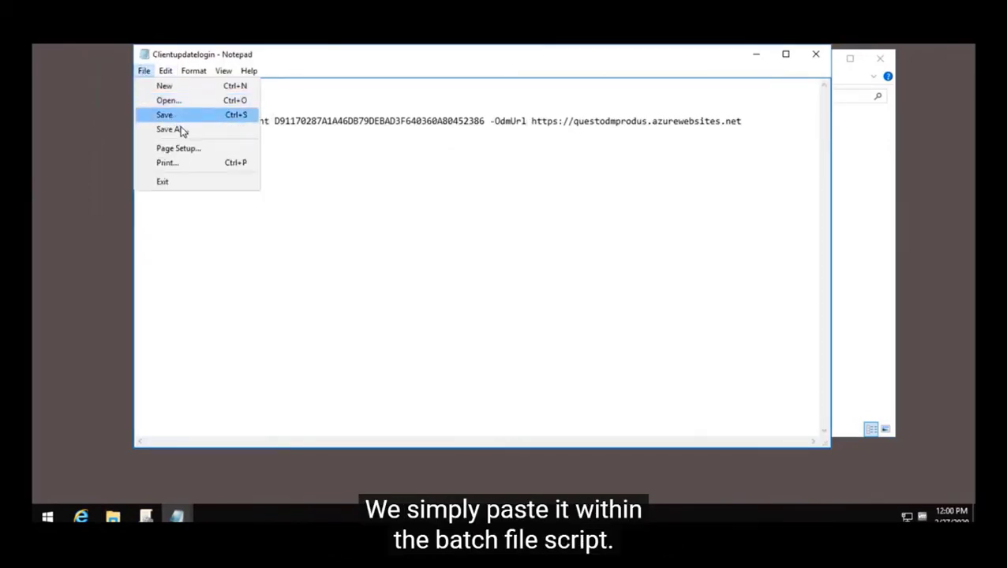
pyautogui.click(181, 131)
pyautogui.click(259, 344)
pyautogui.click(268, 362)
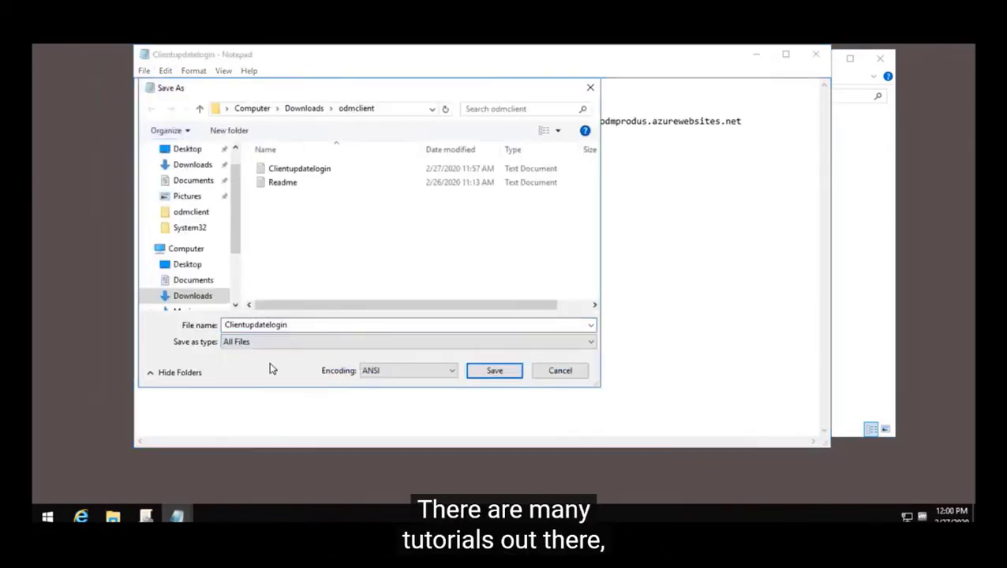
pyautogui.click(308, 326)
pyautogui.write('.bat')
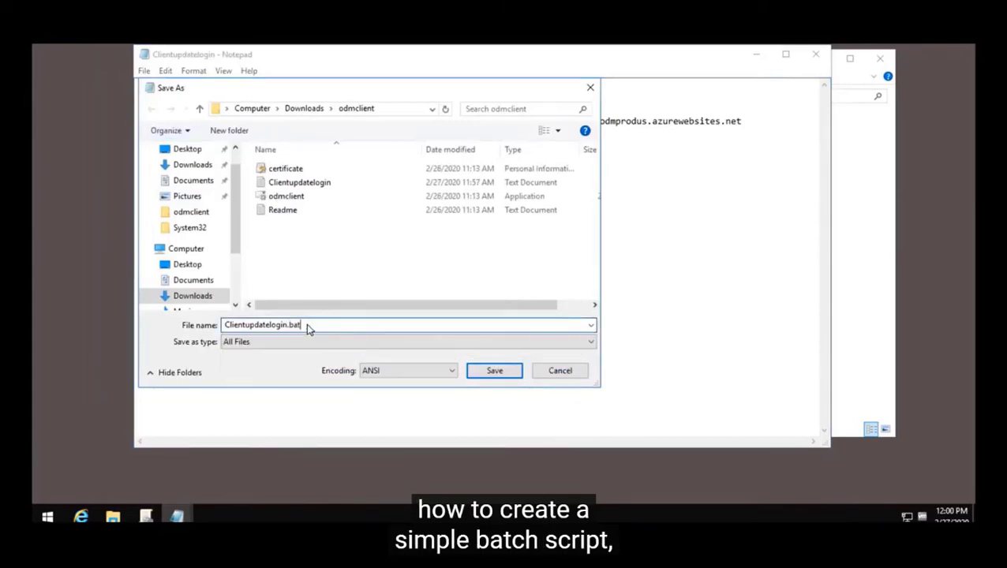
pyautogui.click(509, 373)
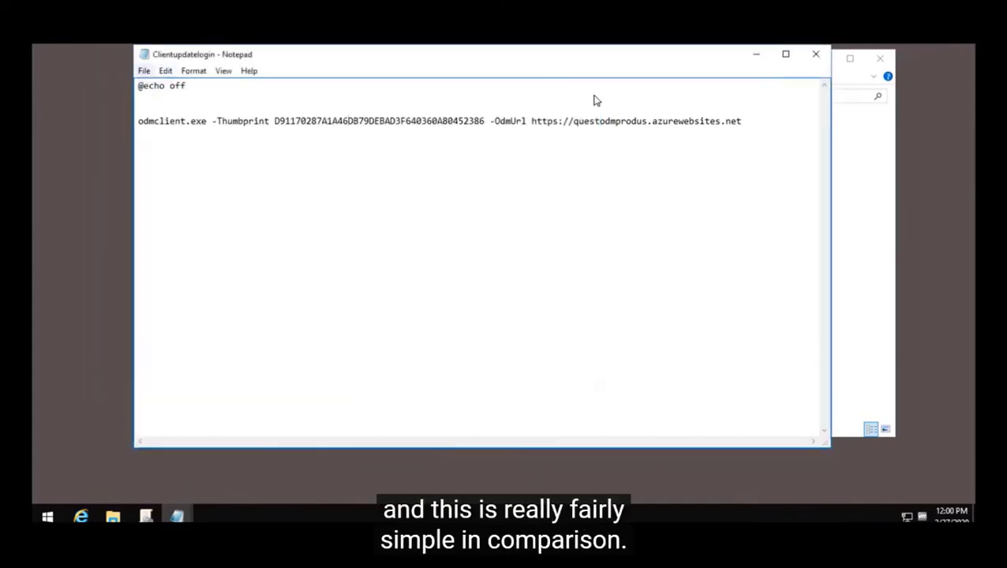
pyautogui.click(815, 53)
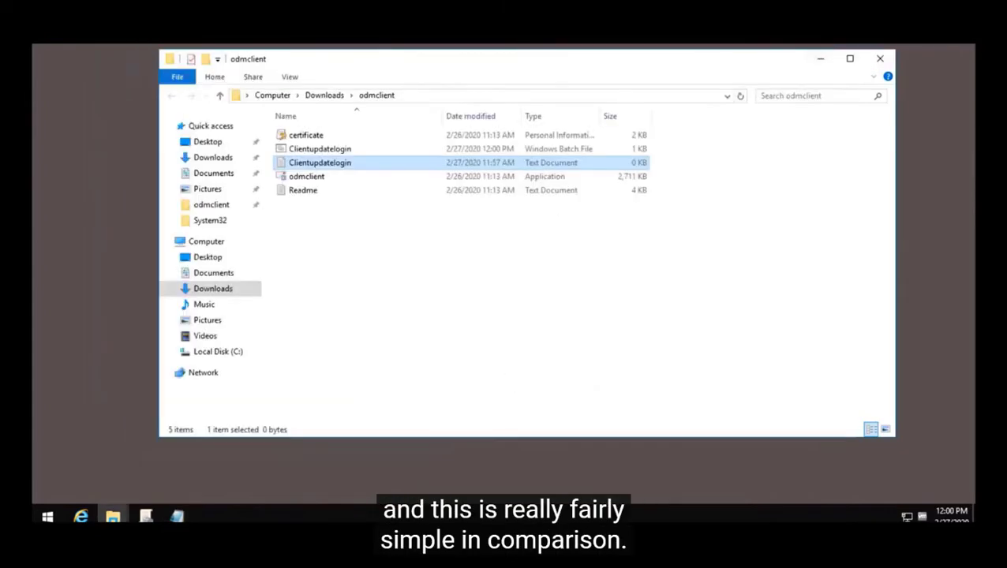
# Select the batch file and odmclient application, and compare the batch script's odmclient.exe parameters with the logon command in the Readme
pyautogui.click(329, 150)
pyautogui.keyDown('ctrl'); pyautogui.click(320, 177); pyautogui.keyUp('ctrl')
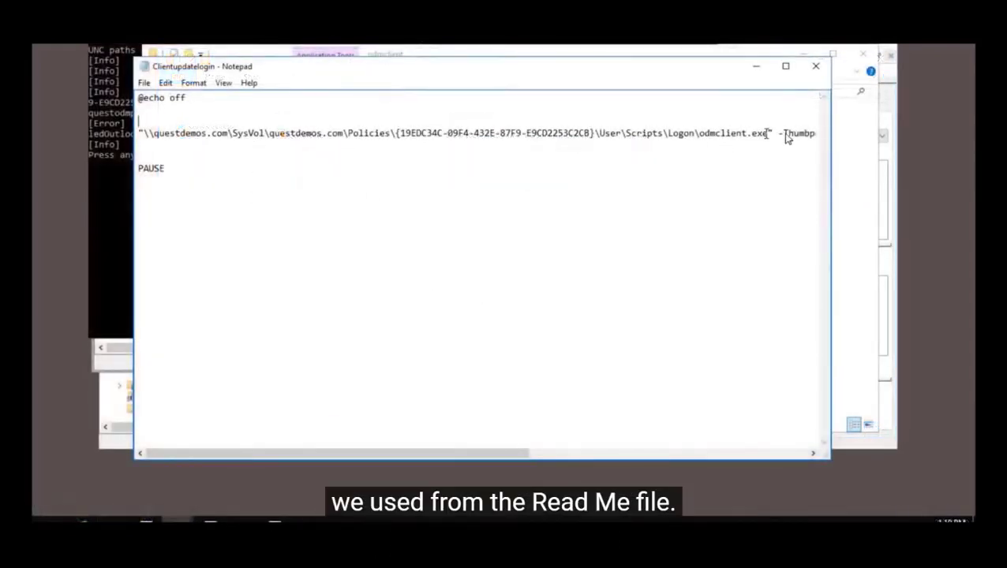
pyautogui.moveTo(771, 135); pyautogui.dragTo(827, 138)
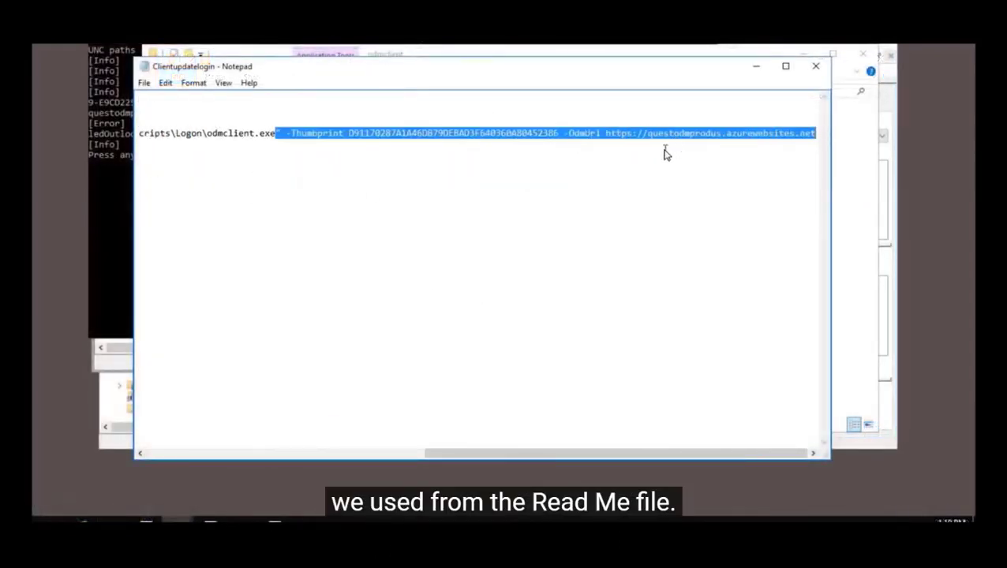
pyautogui.press('Home')
pyautogui.click(755, 68)
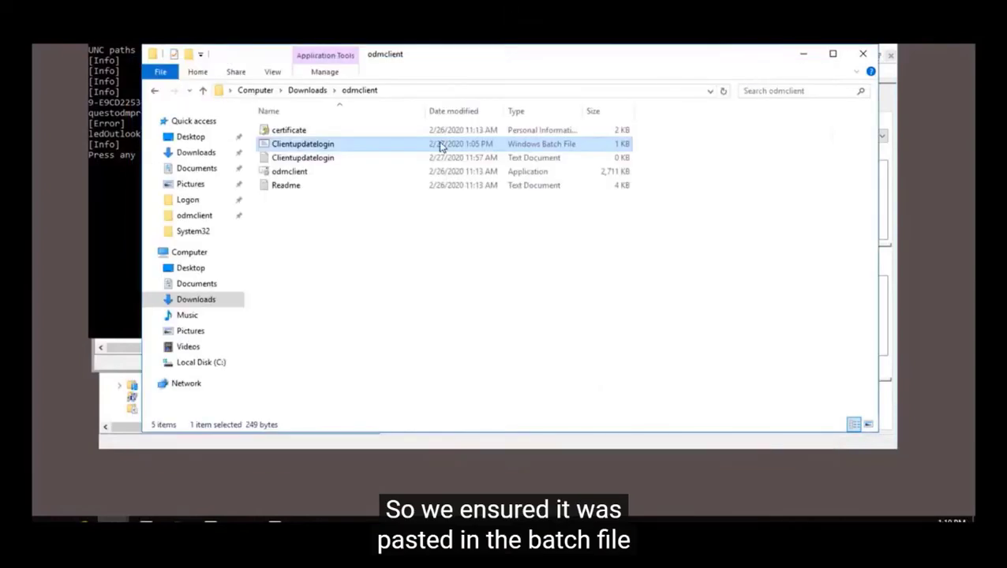
pyautogui.doubleClick(288, 190)
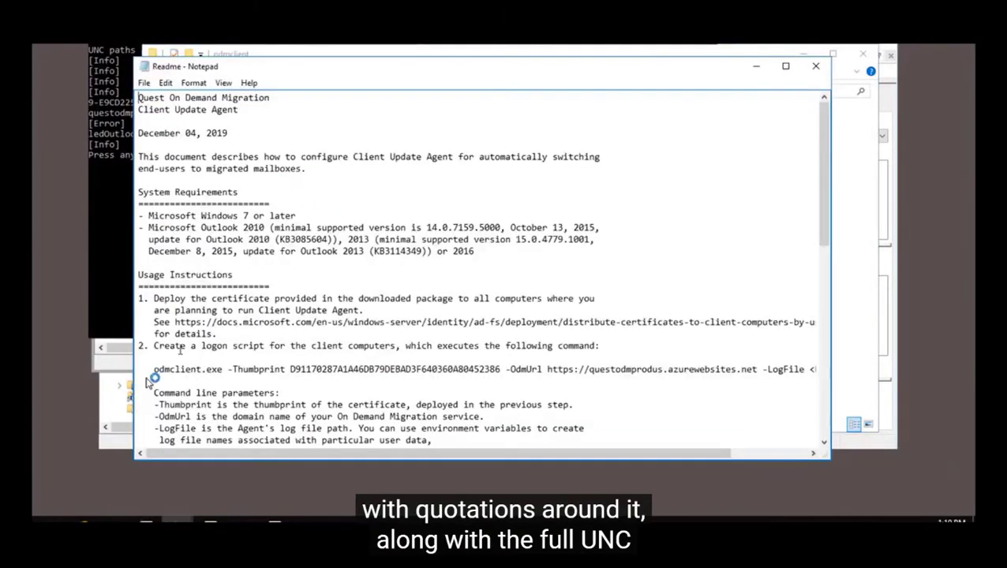
pyautogui.moveTo(169, 369); pyautogui.dragTo(608, 370)
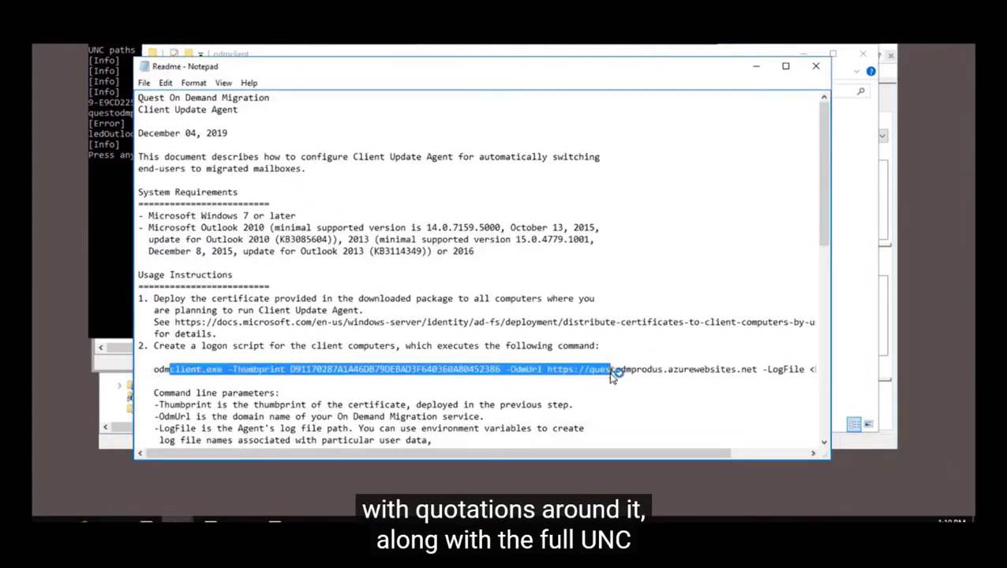
pyautogui.click(816, 66)
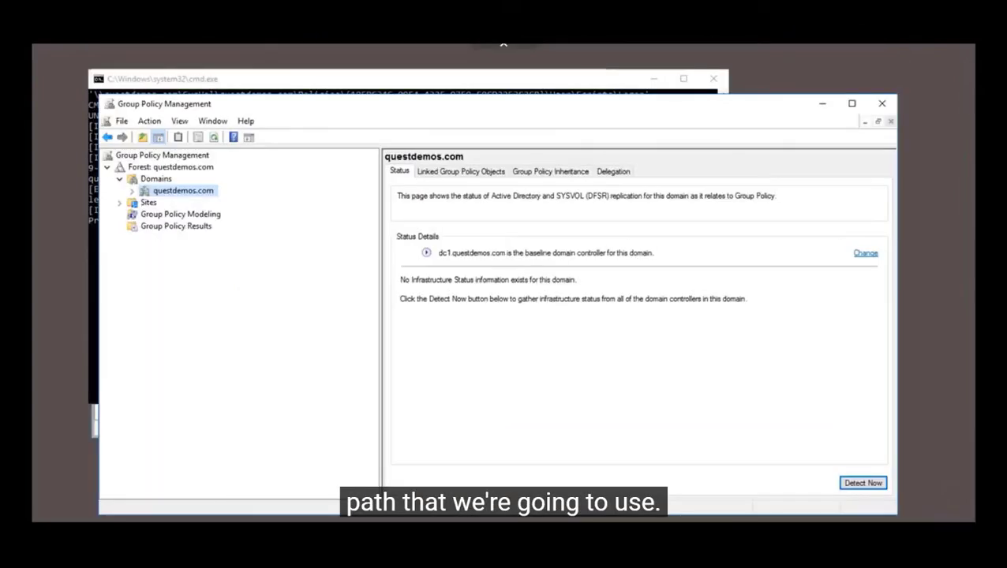
# Expand the Users & Groups unit under _Questdemos Directory in the questdemos.com domain
pyautogui.click(131, 191)
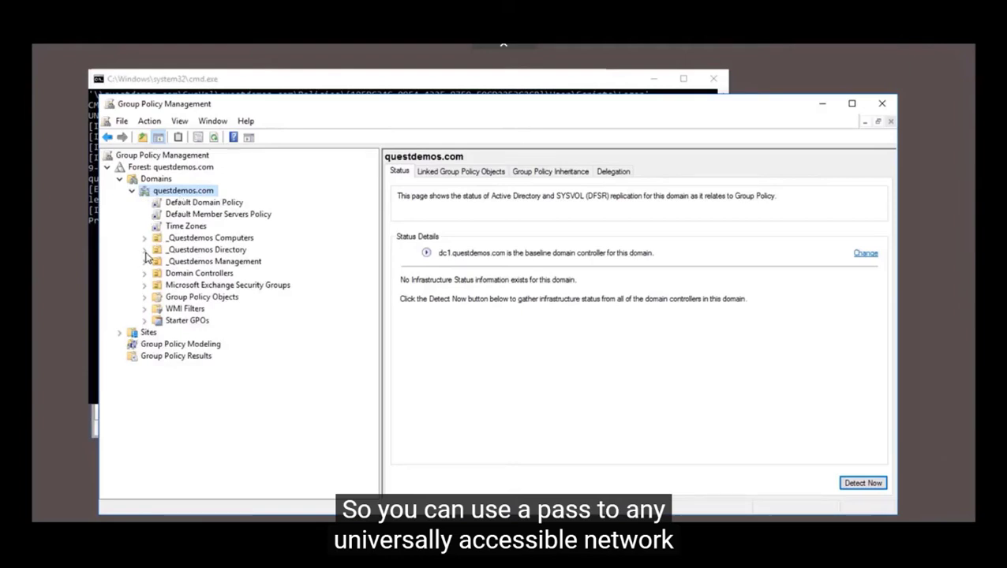
pyautogui.click(145, 250)
pyautogui.click(186, 298)
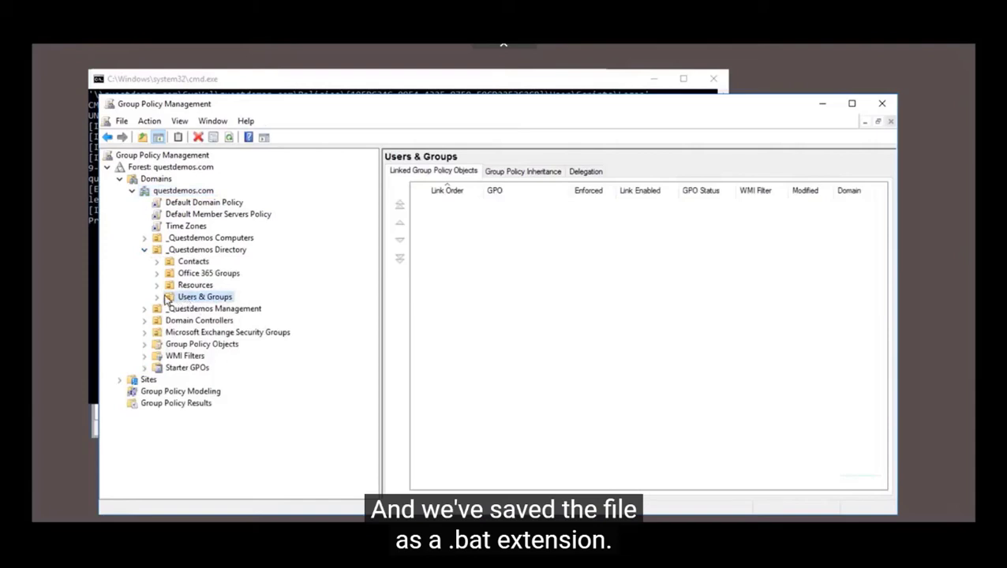
pyautogui.click(157, 298)
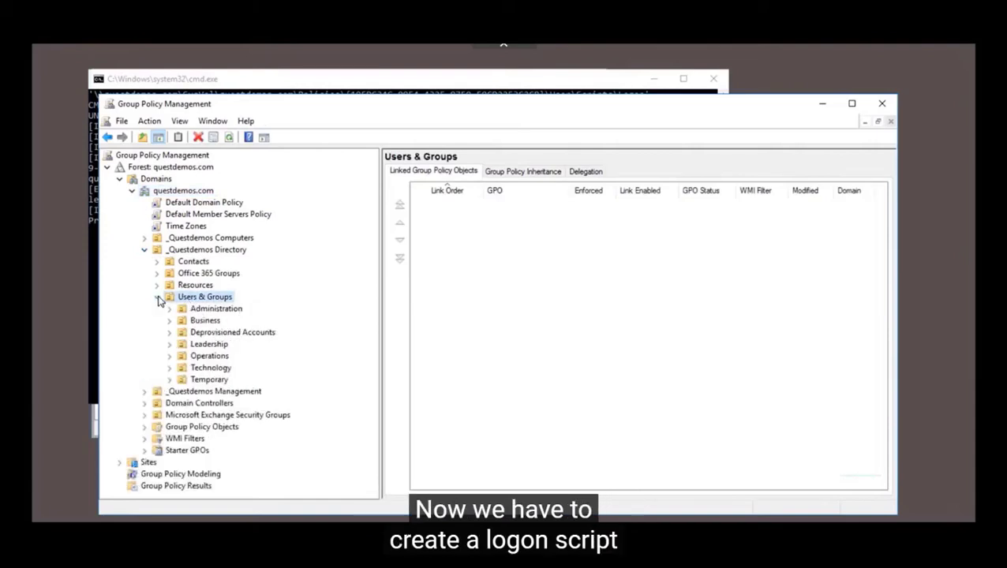
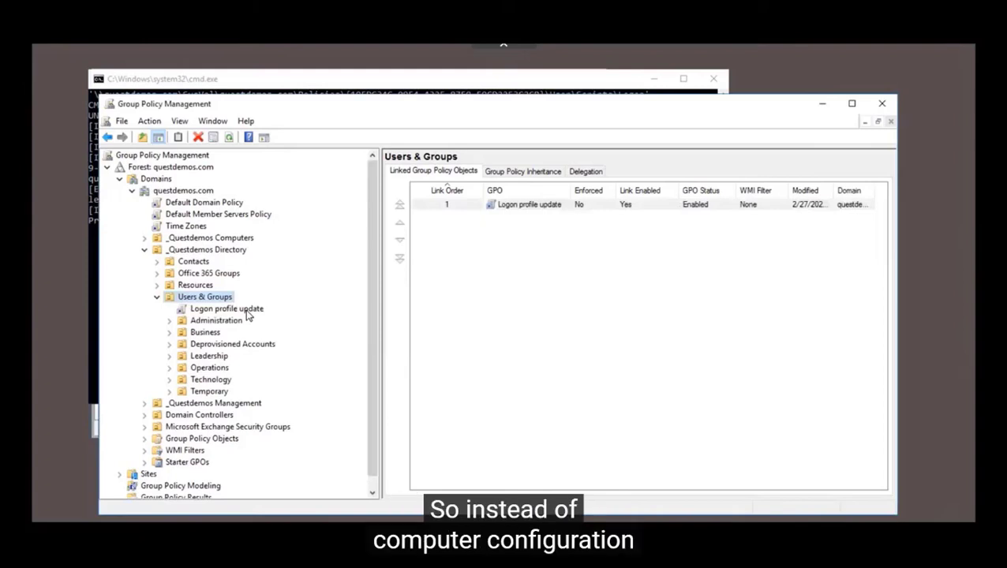
# Open the Logon profile update policy under Users & Groups for editing
pyautogui.click(247, 315)
pyautogui.rightClick(247, 314)
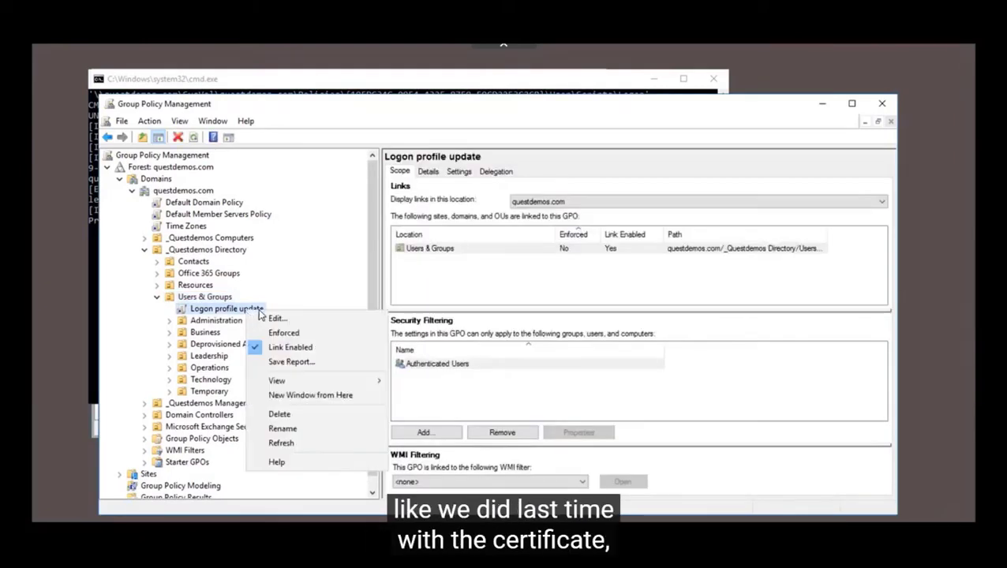
pyautogui.click(278, 319)
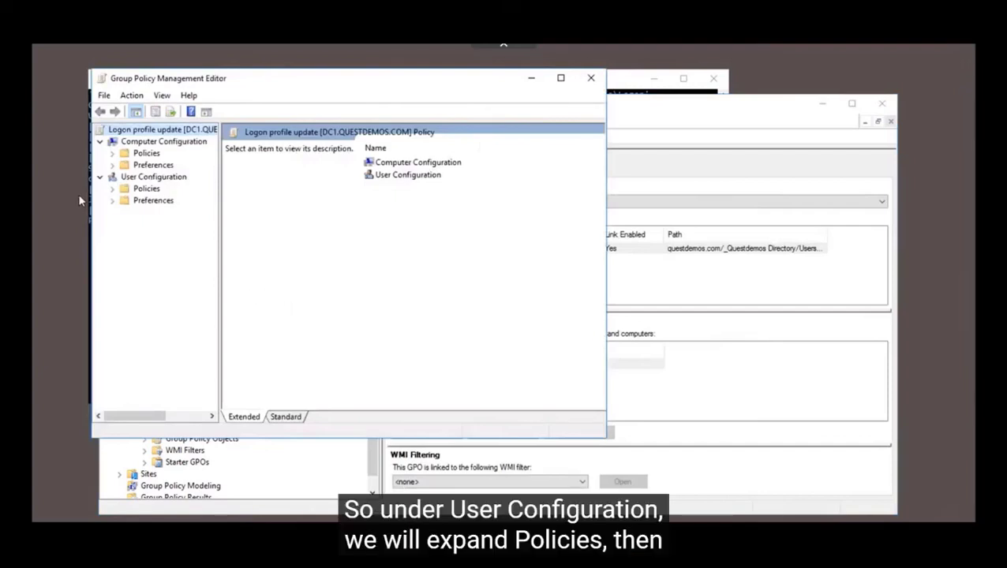
# Open the Logon script properties in the user configuration's Windows Settings, Scripts (Logon/Logoff), and show the policy's script files folder
pyautogui.click(112, 190)
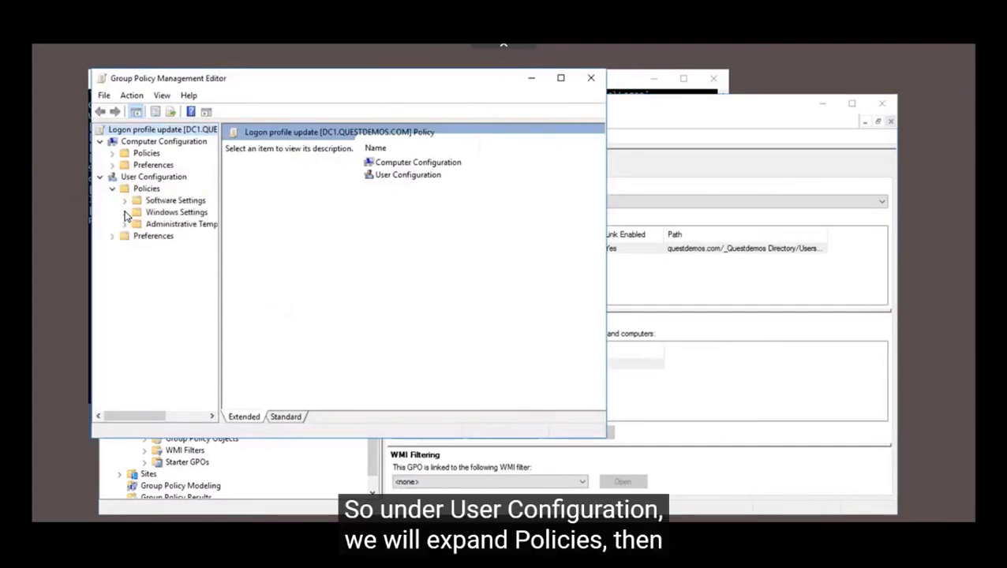
pyautogui.click(124, 213)
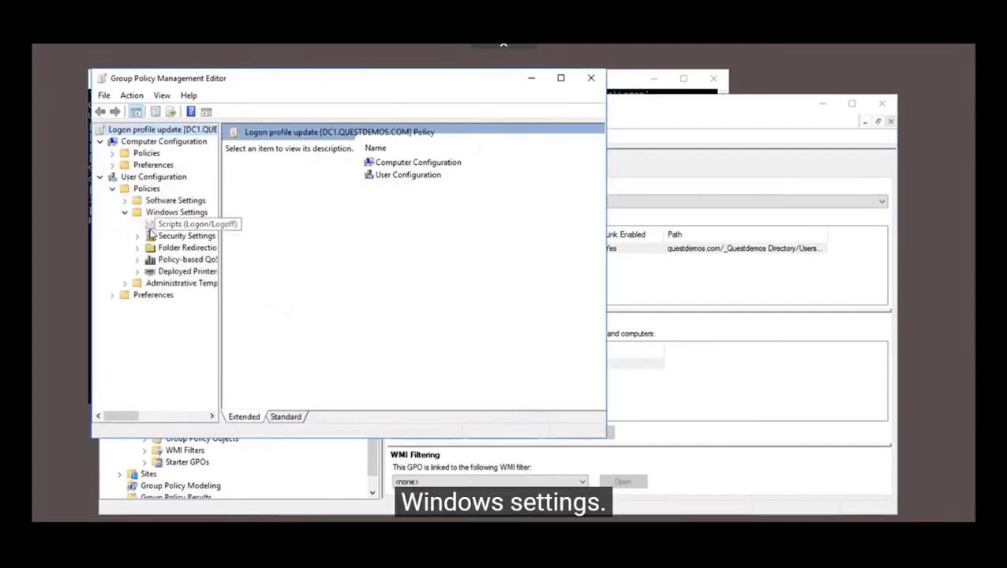
pyautogui.click(154, 225)
pyautogui.doubleClick(385, 163)
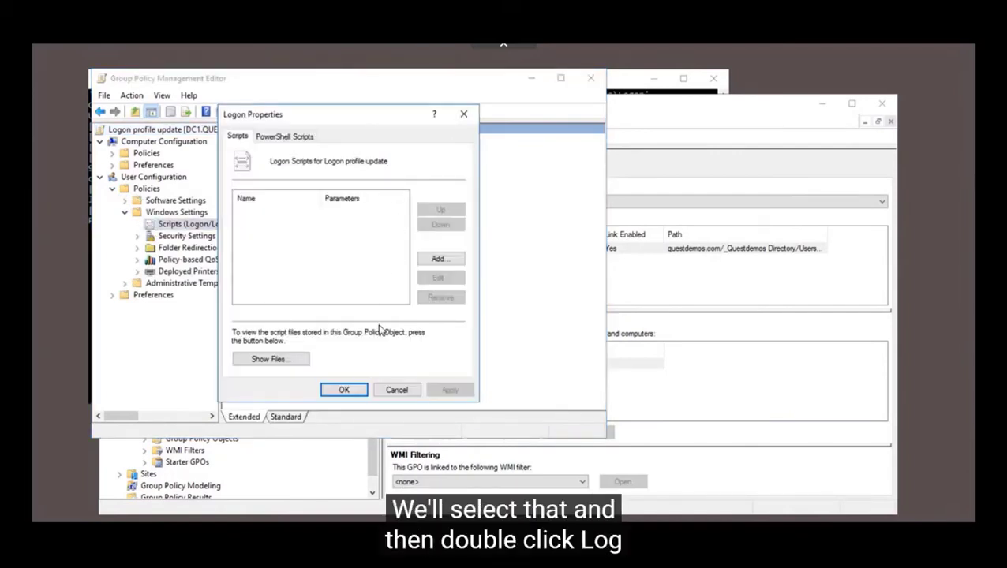
pyautogui.click(301, 359)
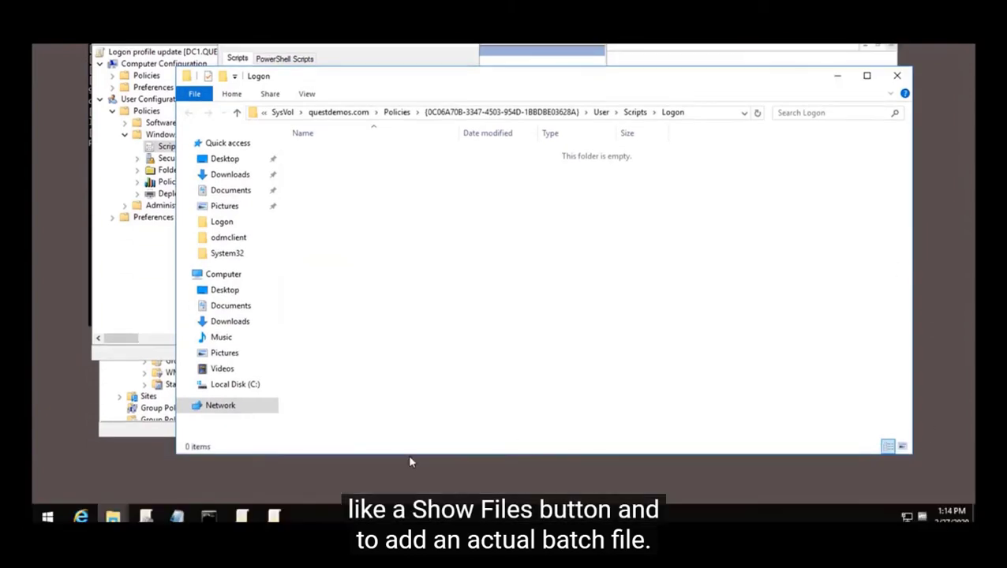
# Copy the Clientupdatelogin batch file and the odmclient application from Downloads\odmclient into the policy's Logon scripts folder, and close that folder
pyautogui.moveTo(113, 516)
pyautogui.click(113, 458)
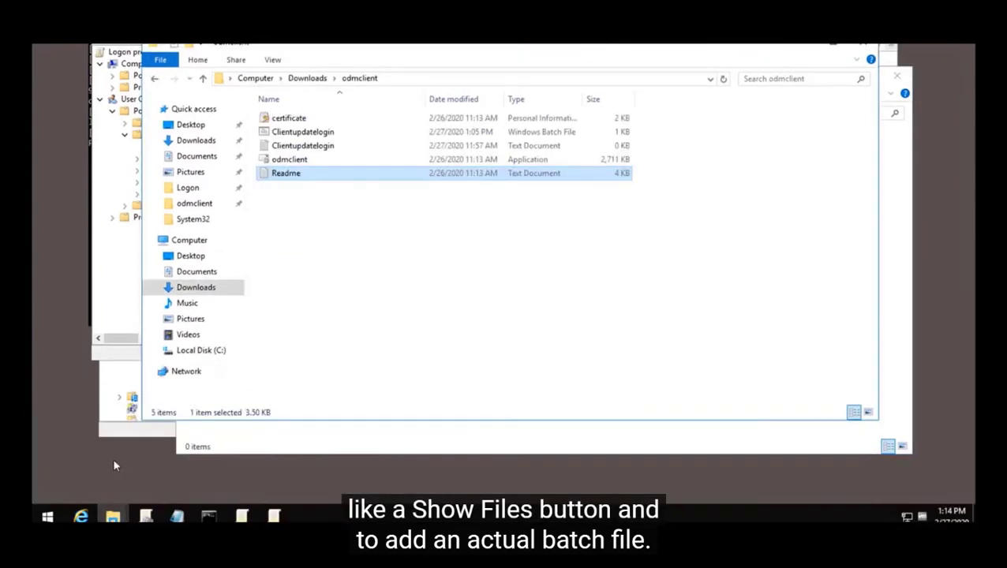
pyautogui.click(302, 132)
pyautogui.keyDown('ctrl'); pyautogui.click(299, 161); pyautogui.keyUp('ctrl')
pyautogui.rightClick(299, 161)
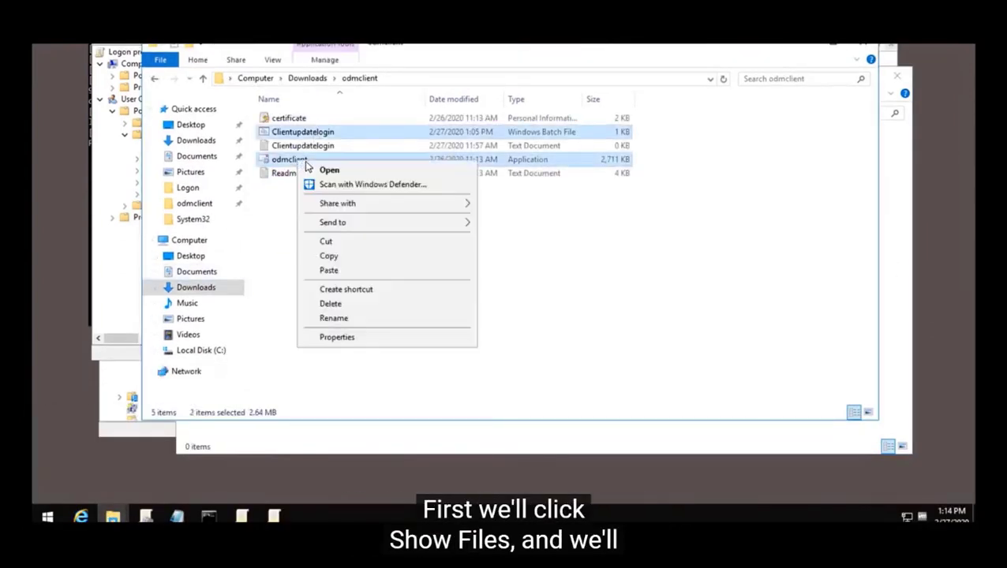
pyautogui.click(341, 259)
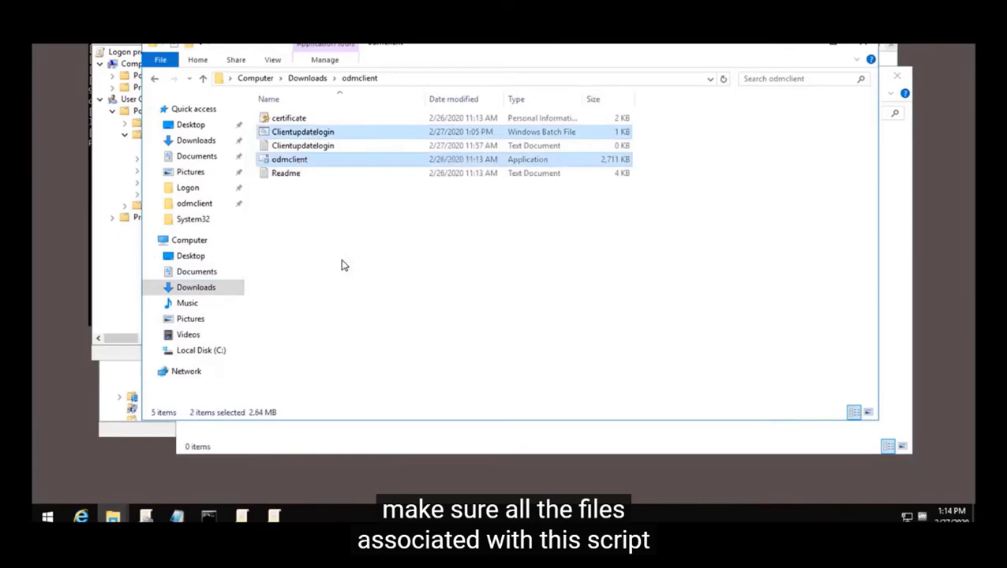
pyautogui.click(803, 45)
pyautogui.rightClick(521, 209)
pyautogui.click(562, 303)
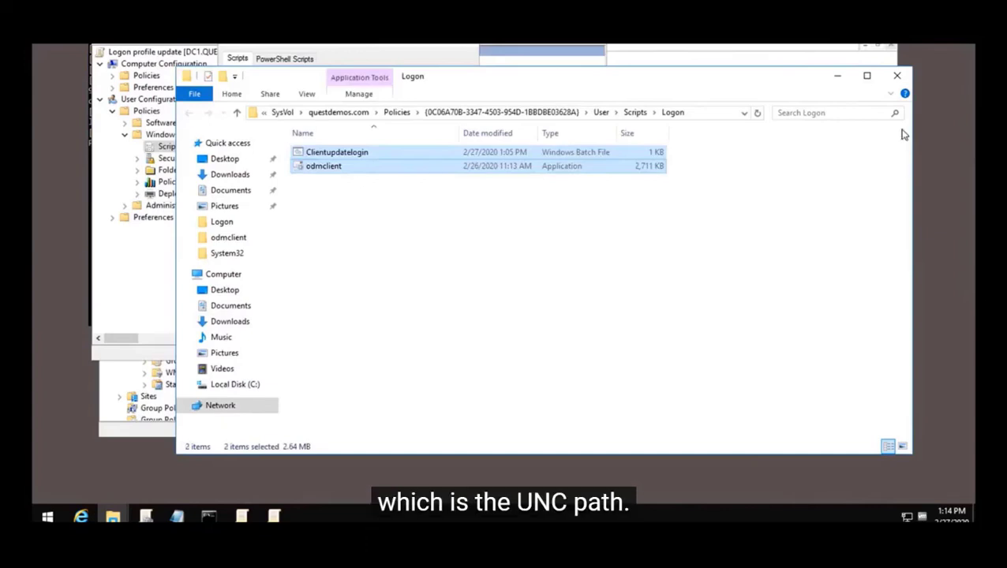
pyautogui.click(902, 75)
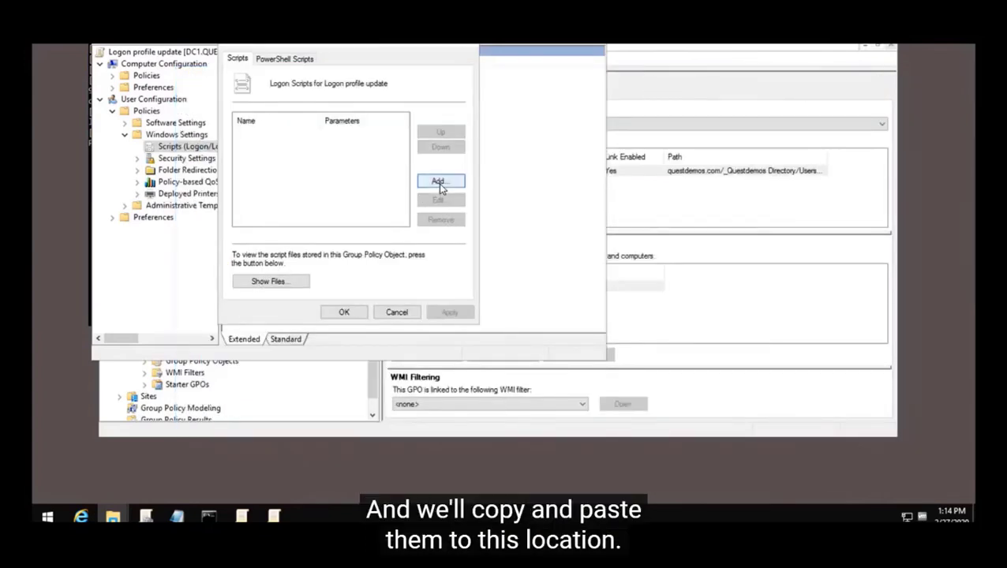
# Add Clientupdatelogin.bat as a logon script without parameters to the Logon profile update policy, apply it and close the policy editor
pyautogui.click(440, 186)
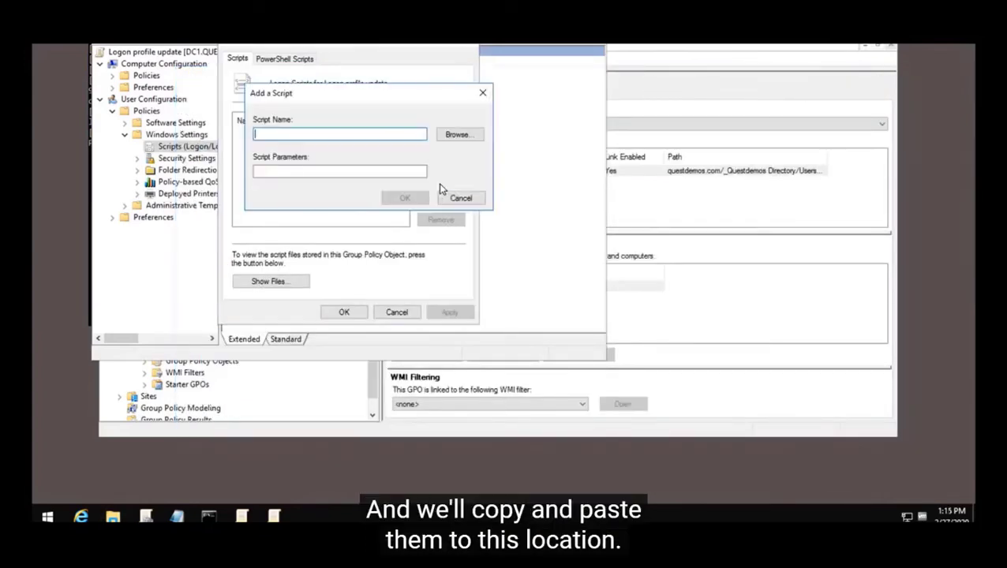
pyautogui.click(446, 138)
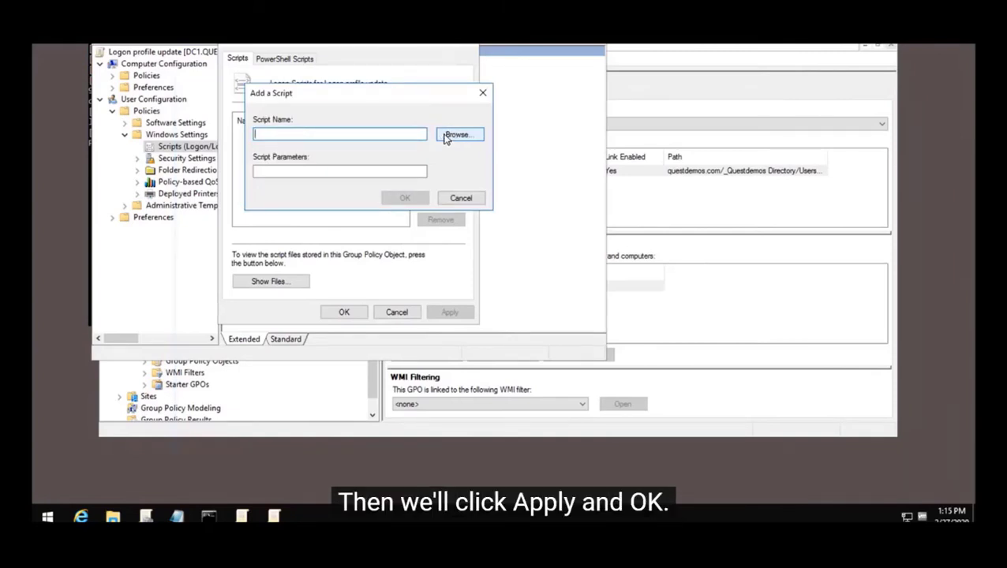
pyautogui.click(446, 137)
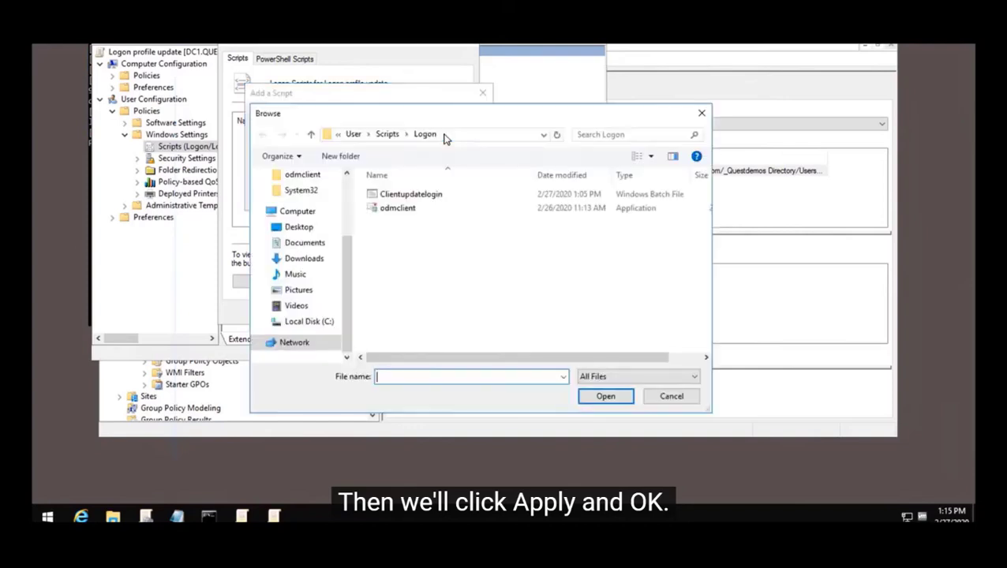
pyautogui.click(407, 196)
pyautogui.click(604, 396)
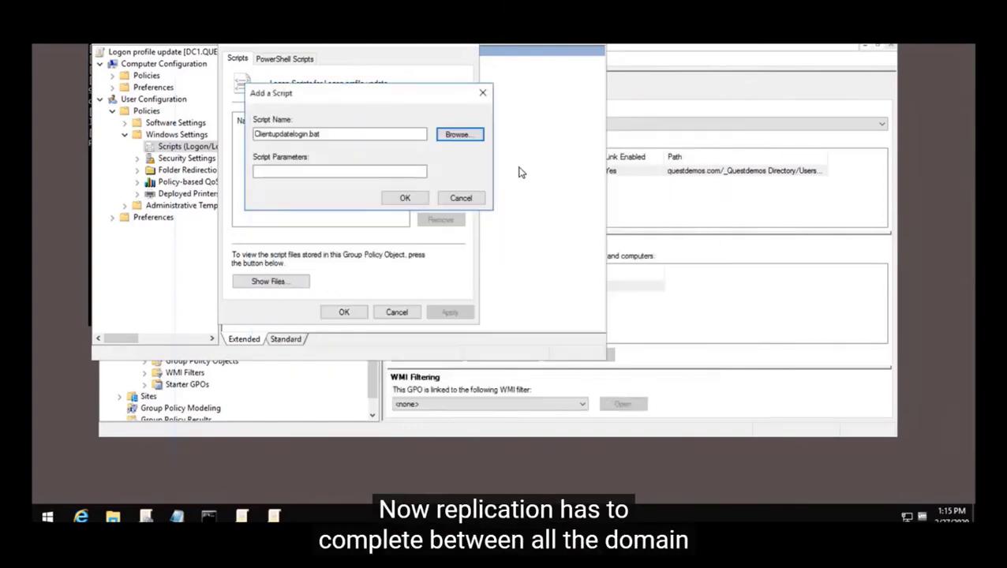
pyautogui.click(415, 202)
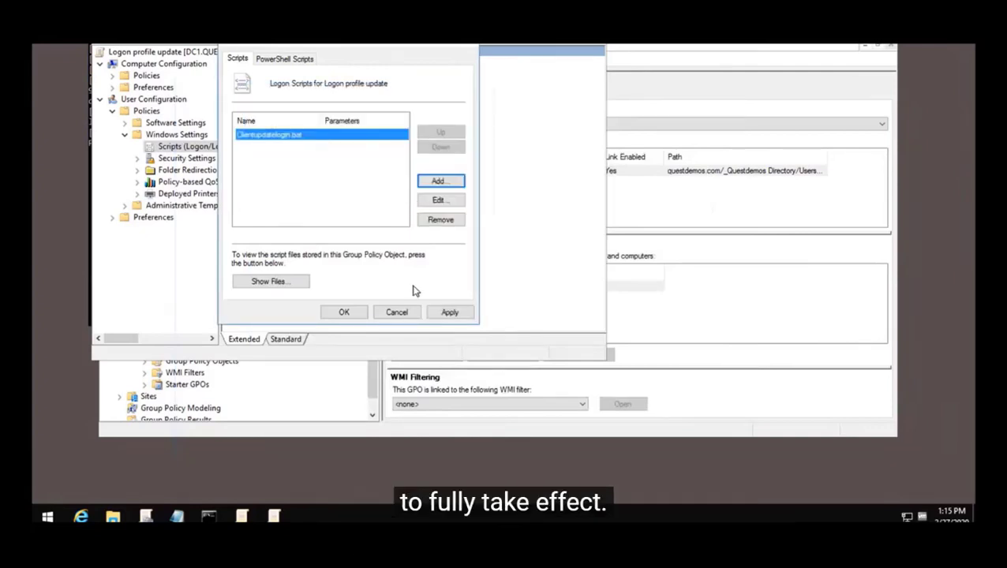
pyautogui.click(458, 311)
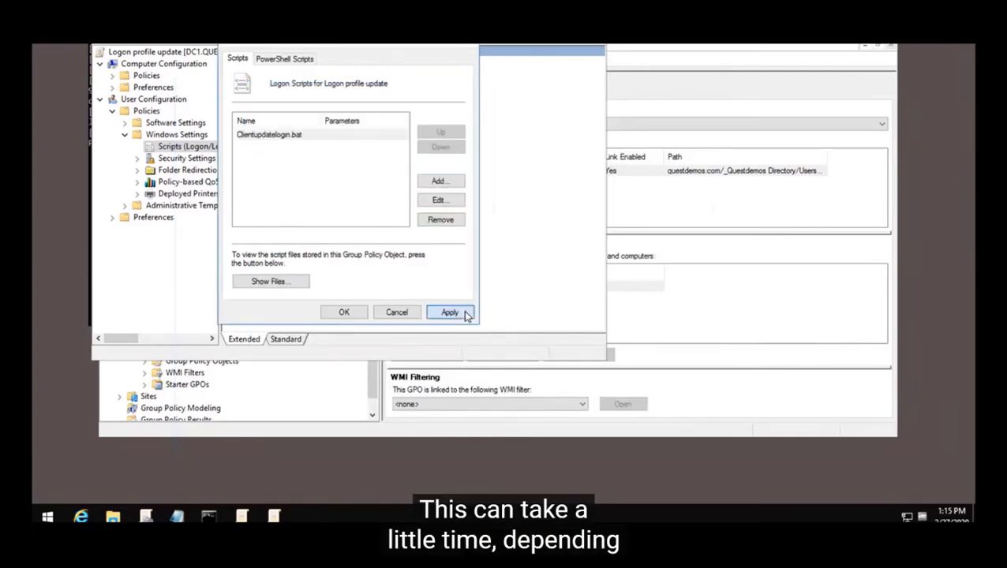
pyautogui.click(350, 312)
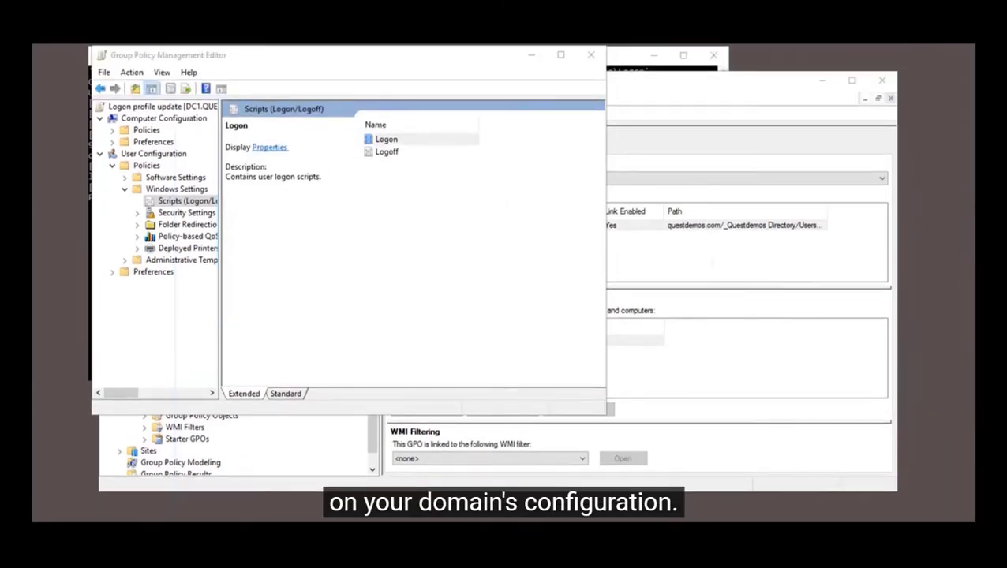
pyautogui.click(590, 55)
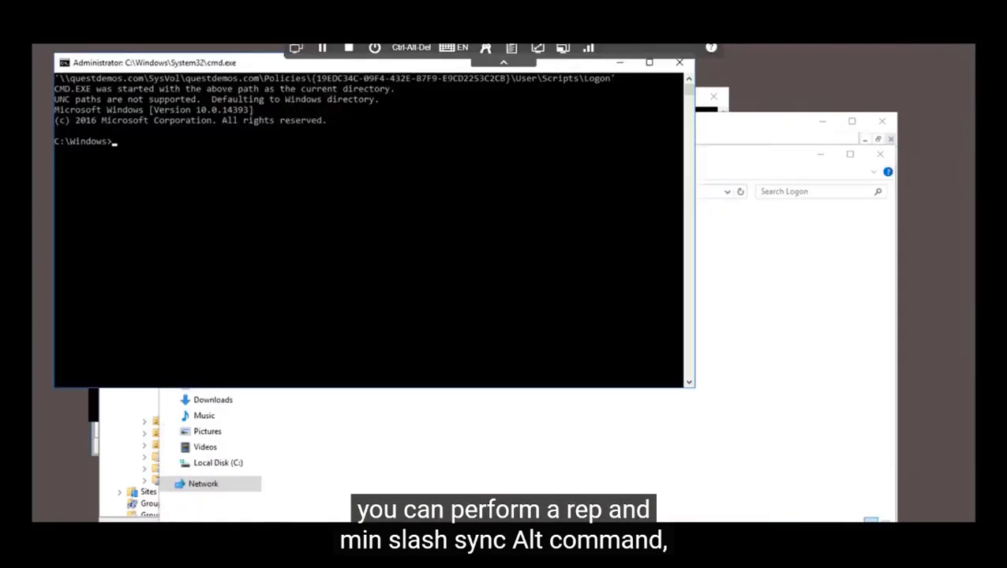
# Force replication between the domain controllers by running repadmin /syncall in the command prompt
pyautogui.click(231, 237)
pyautogui.write('repadmin')
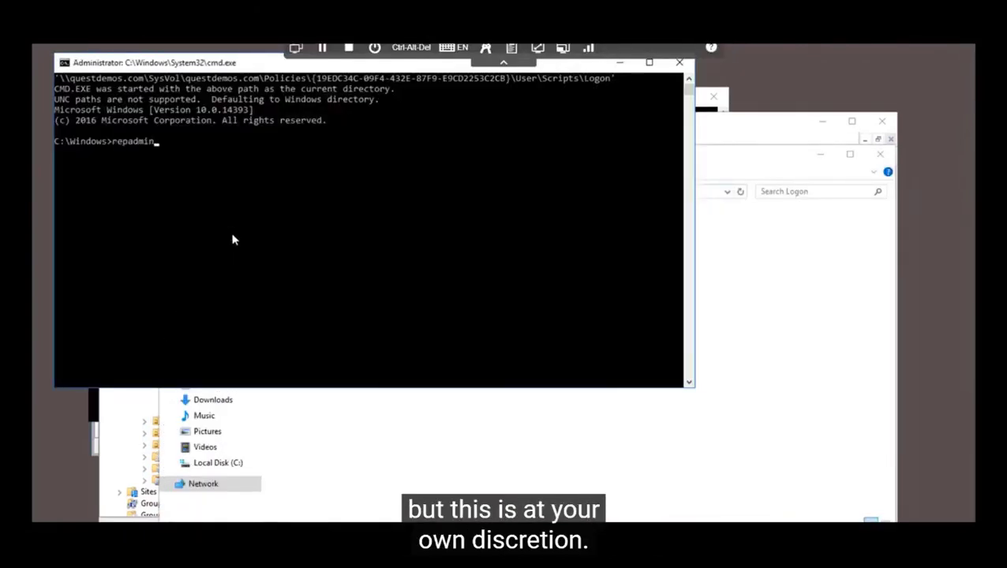
pyautogui.write(' /syncall')
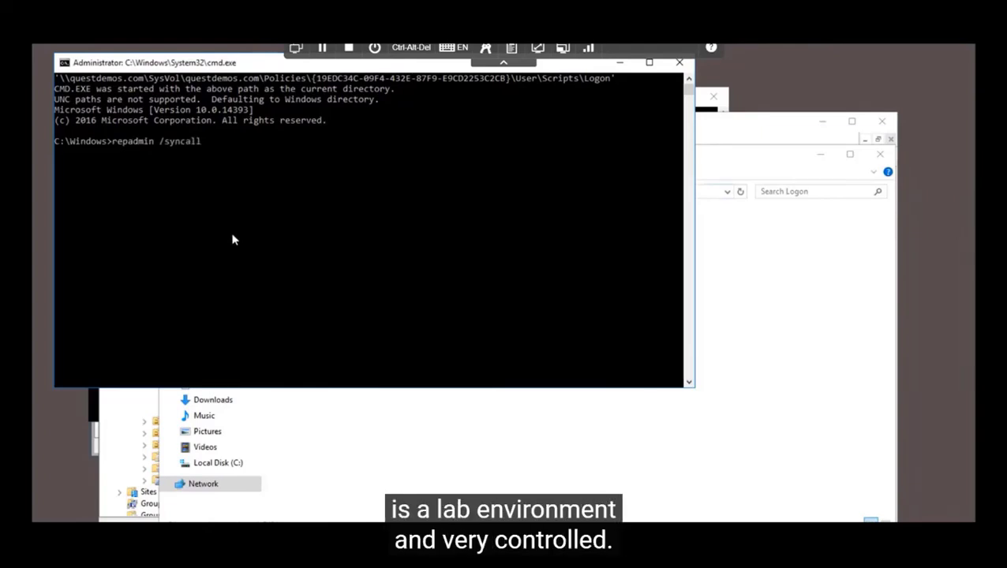
pyautogui.press('Return')
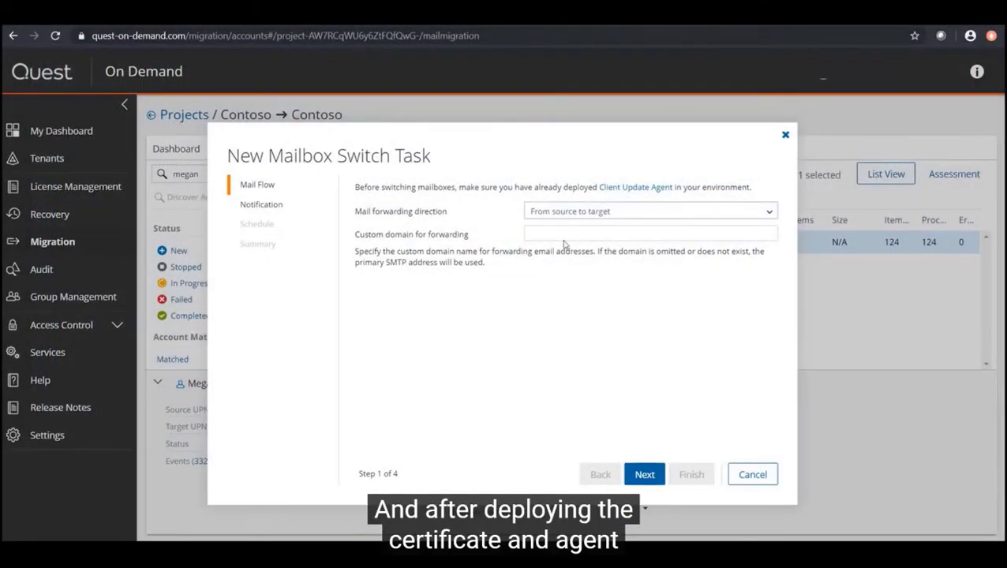
# Create the Mailbox Switch Task in Quest On Demand with source-to-target forwarding, no notifications and Run now, and view its details
pyautogui.click(644, 473)
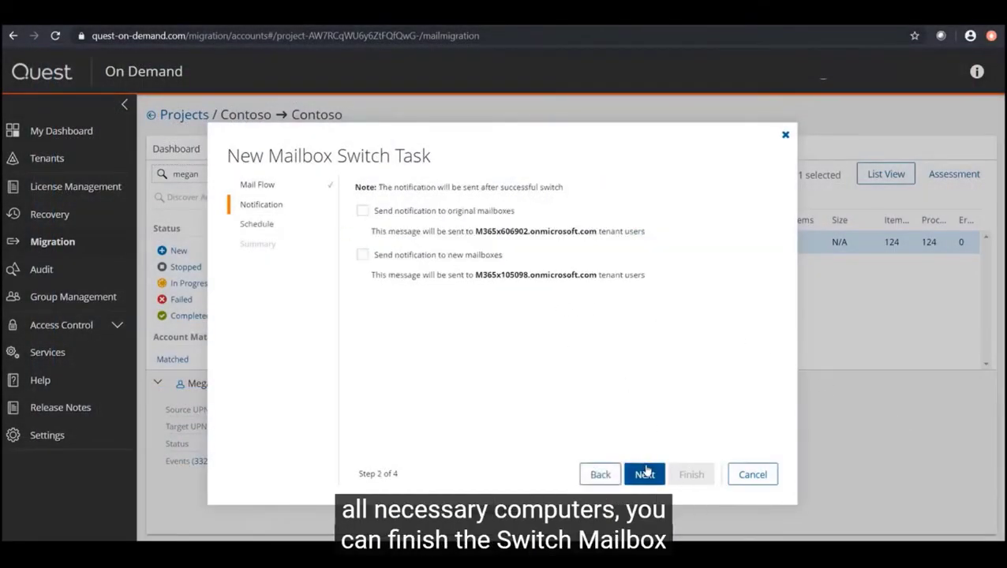
pyautogui.click(362, 210)
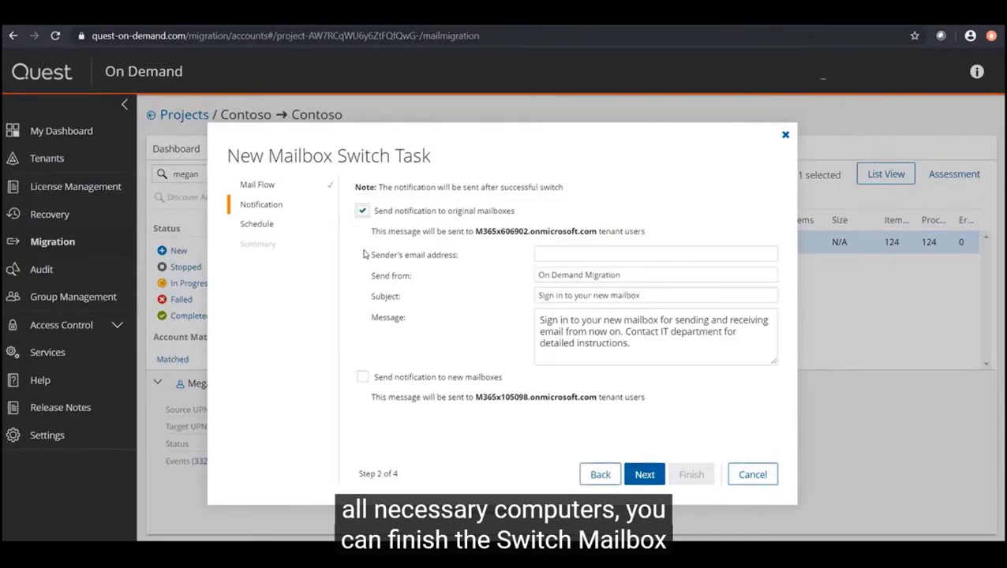
pyautogui.click(361, 209)
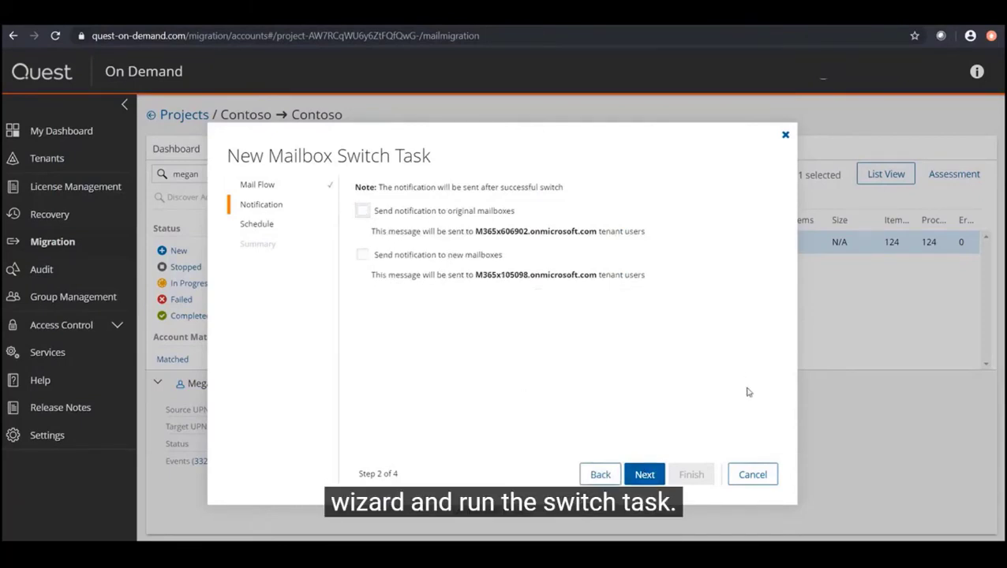
pyautogui.click(652, 476)
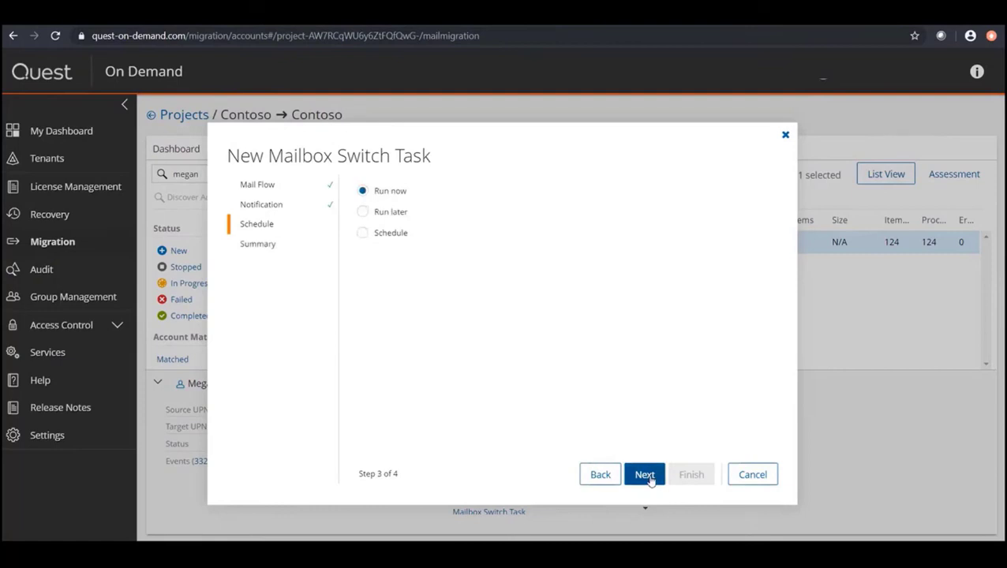
pyautogui.click(647, 475)
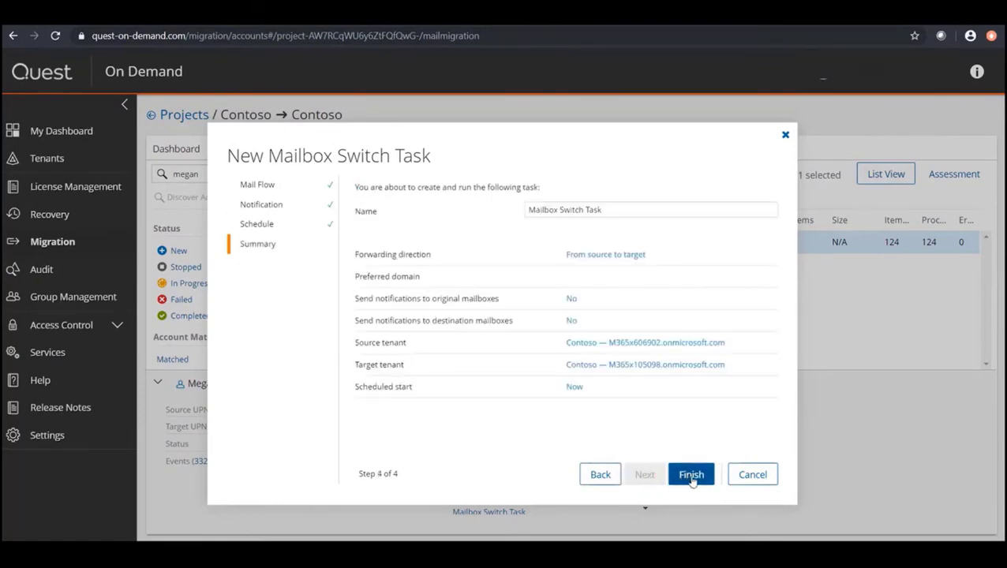
pyautogui.click(689, 477)
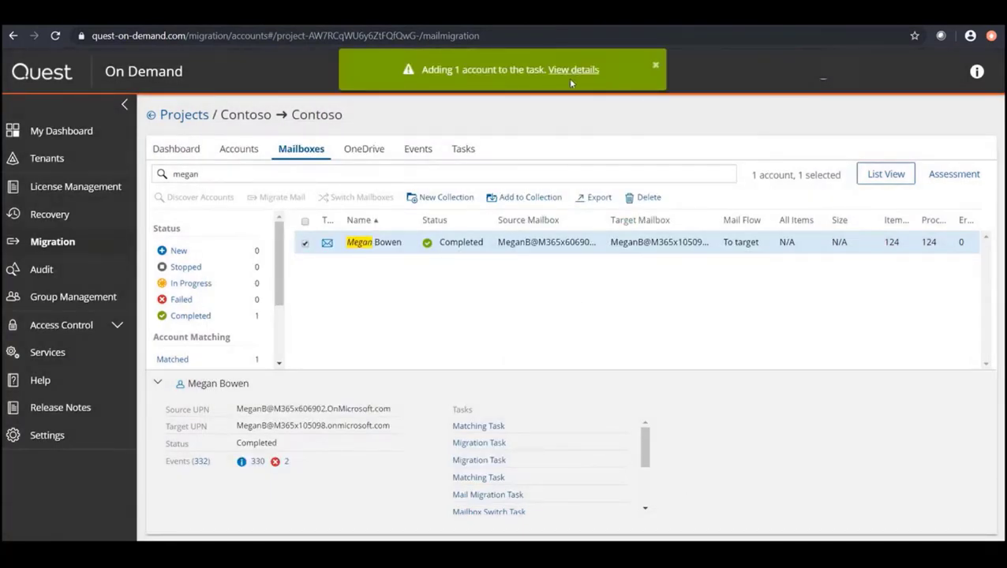
pyautogui.click(574, 70)
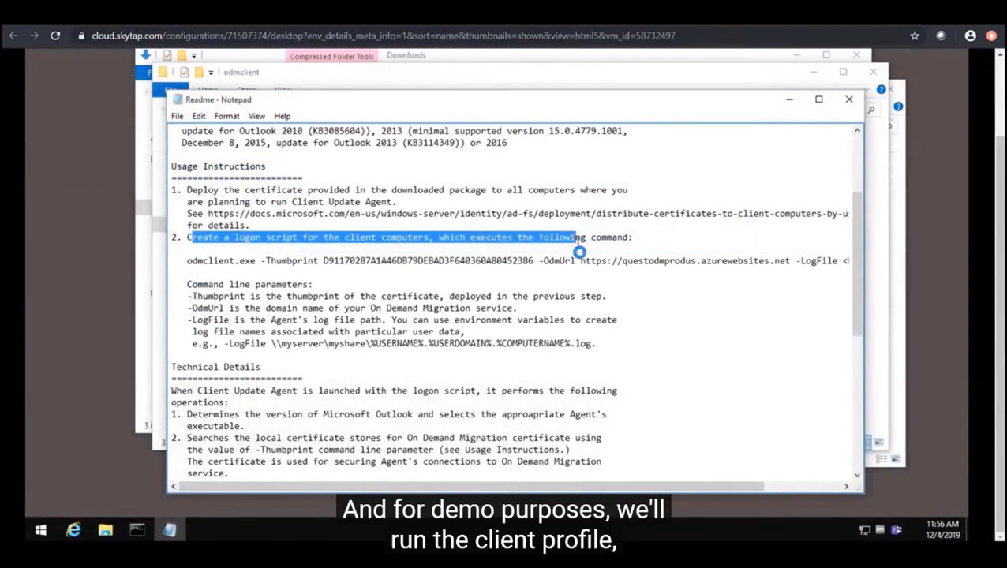
# Highlight the Readme's odmclient.exe command with its -Thumbprint and -OdmUrl parameters, and minimize the odmclient folder and Readme
pyautogui.click(591, 272)
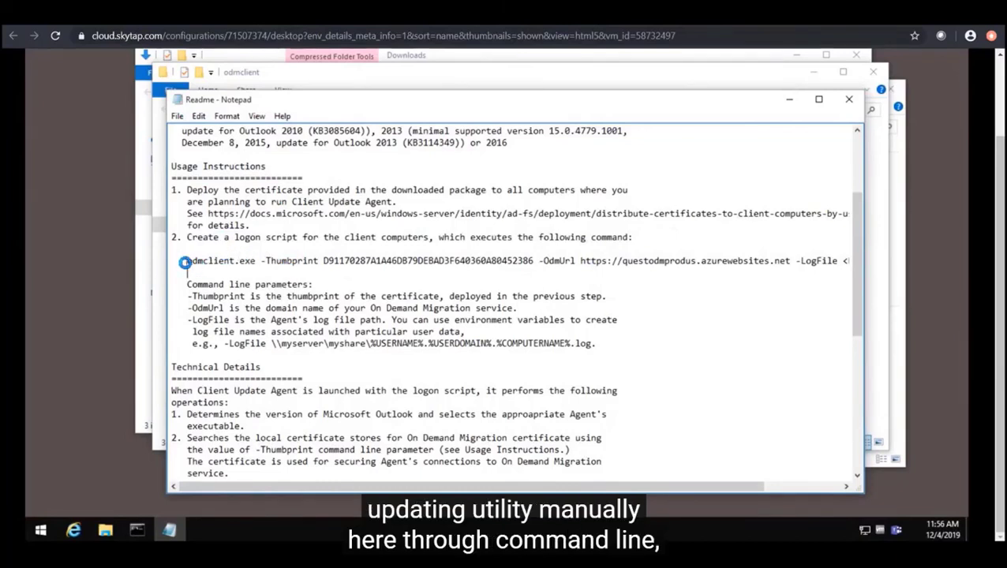
pyautogui.moveTo(187, 262); pyautogui.dragTo(790, 261)
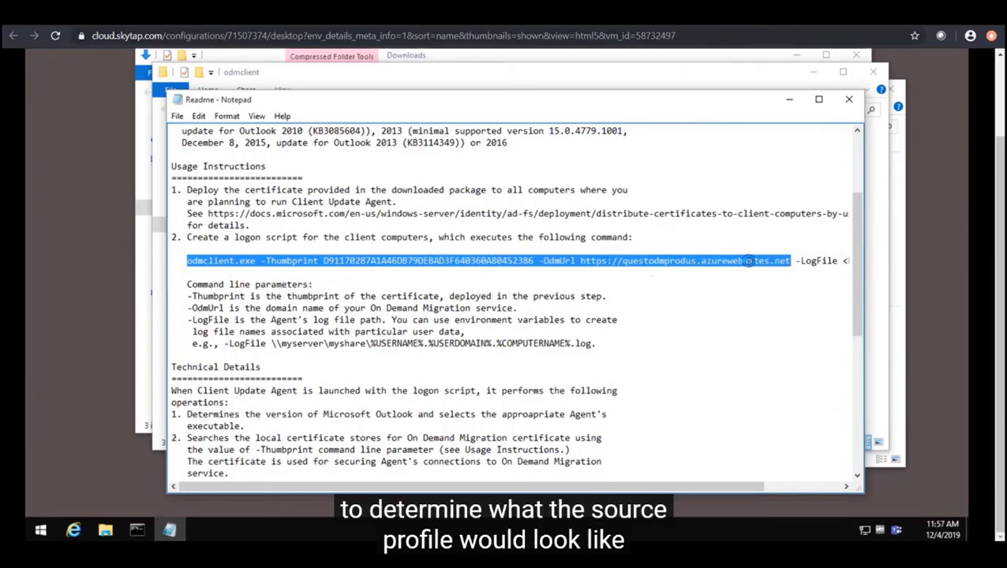
pyautogui.click(813, 72)
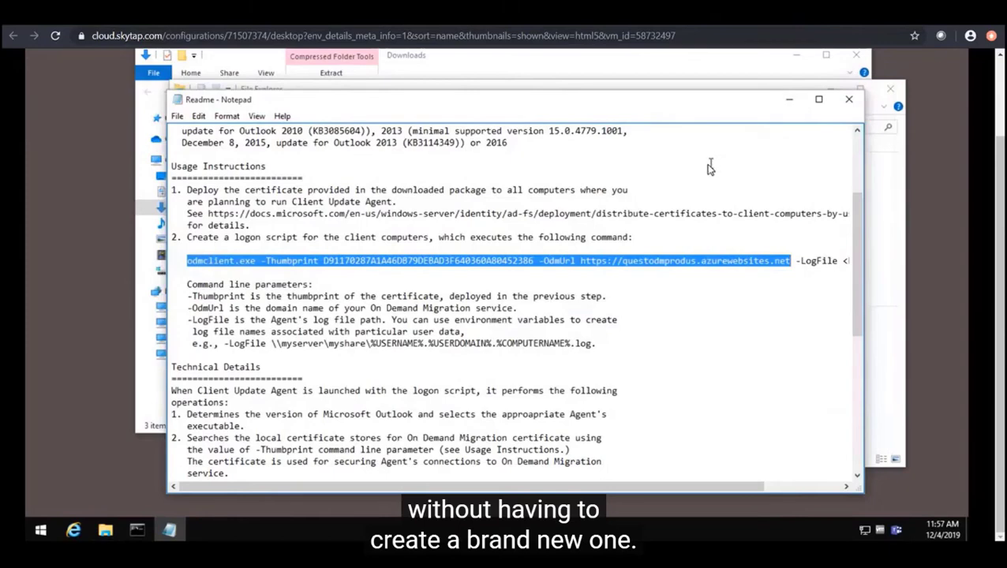
pyautogui.click(789, 103)
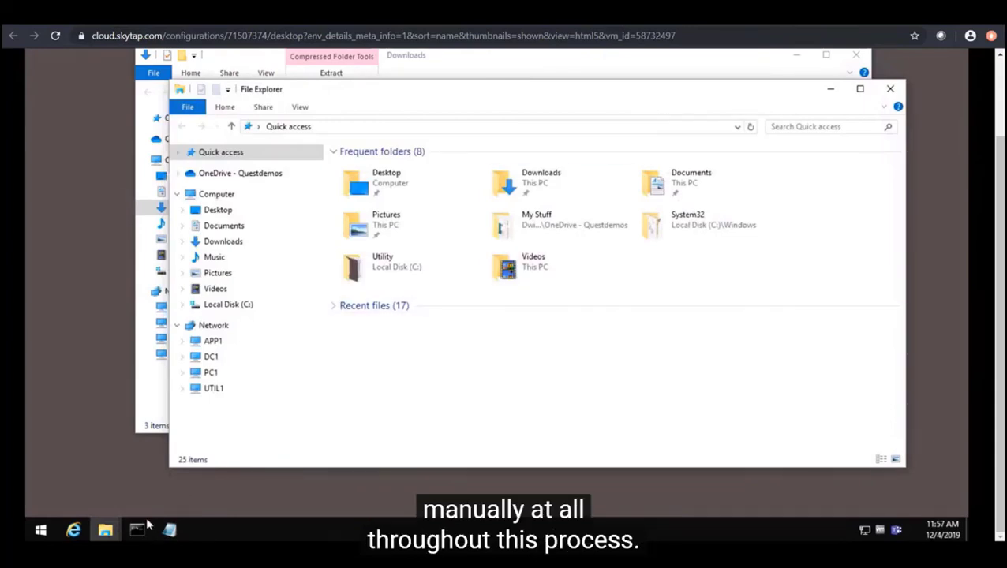
# Switch to the command prompt in Downloads\odmclient, move its window into full view and run the Client Update Agent manually
pyautogui.moveTo(141, 532)
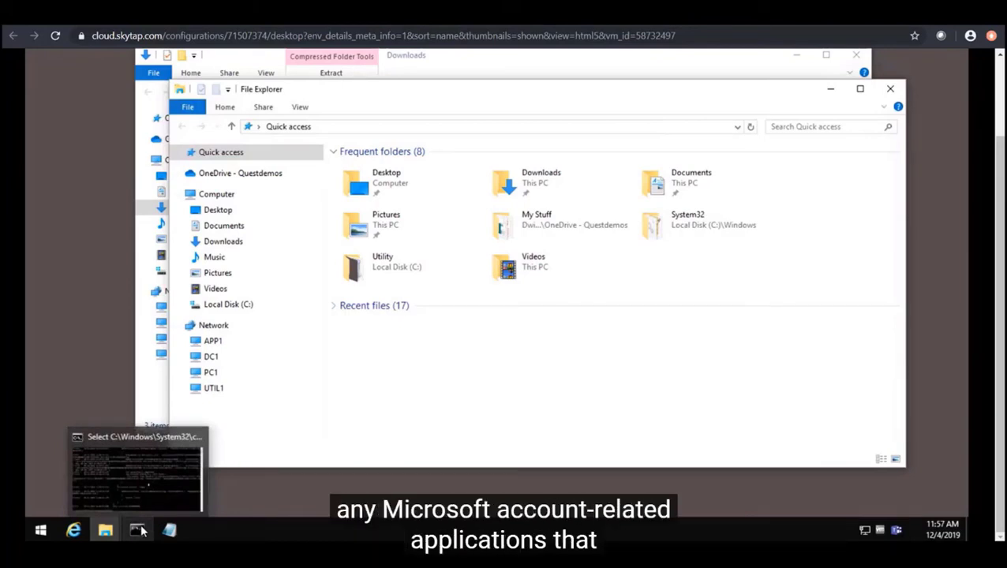
pyautogui.click(142, 531)
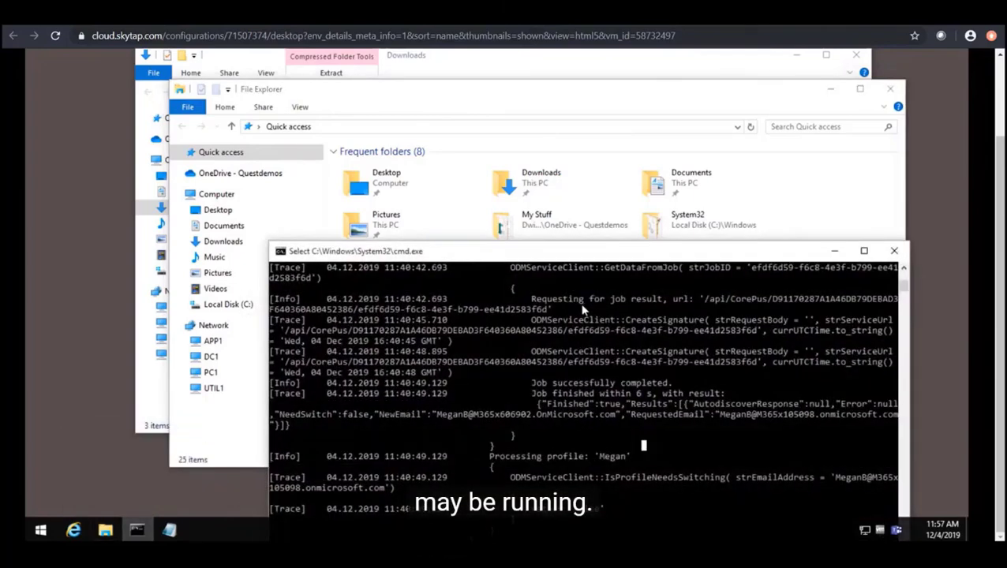
pyautogui.moveTo(614, 254); pyautogui.dragTo(563, 83)
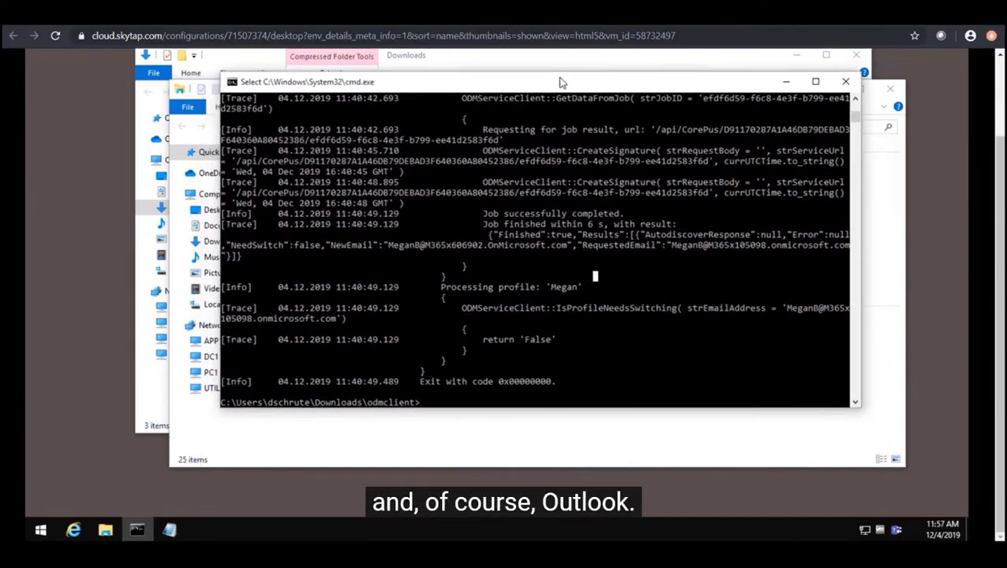
pyautogui.press('Return')
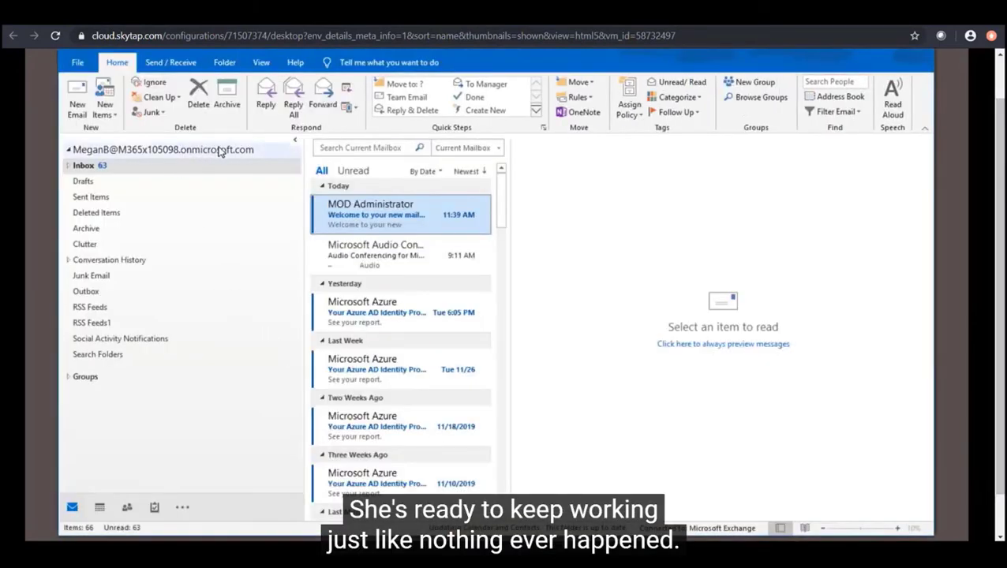
# Open the calendar of the switched mailbox in Outlook and check its December 2019 appointments
pyautogui.click(99, 507)
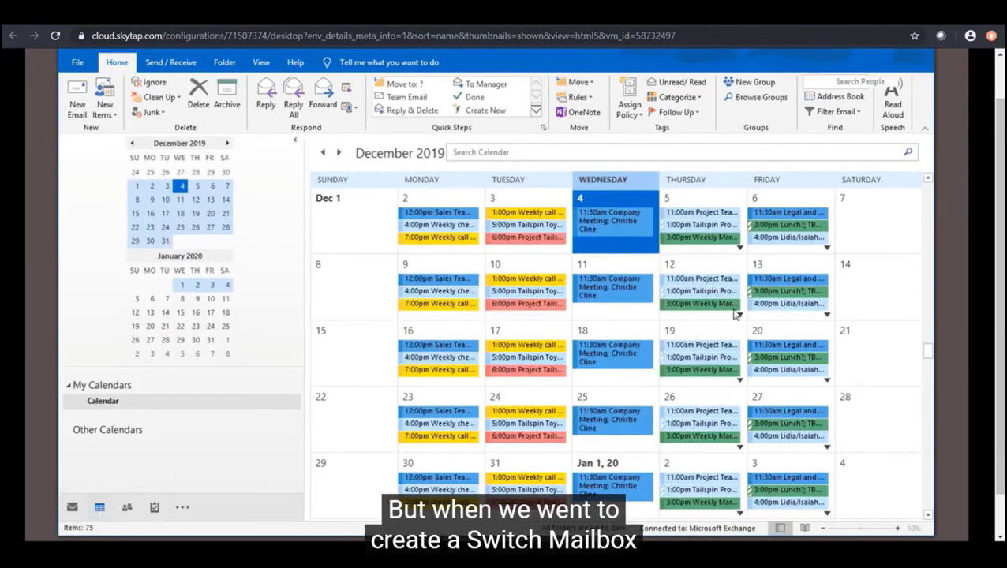
pyautogui.moveTo(734, 314)
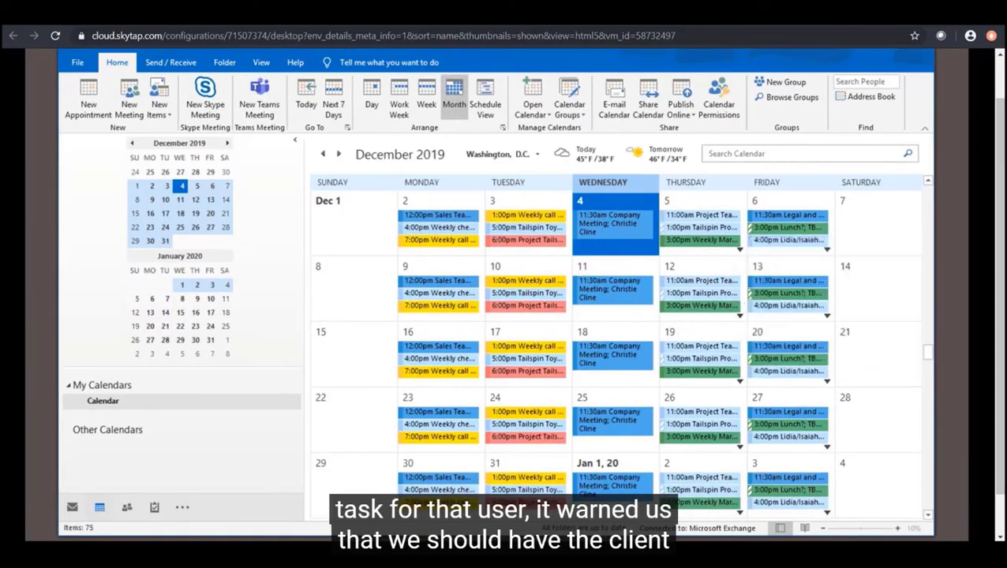